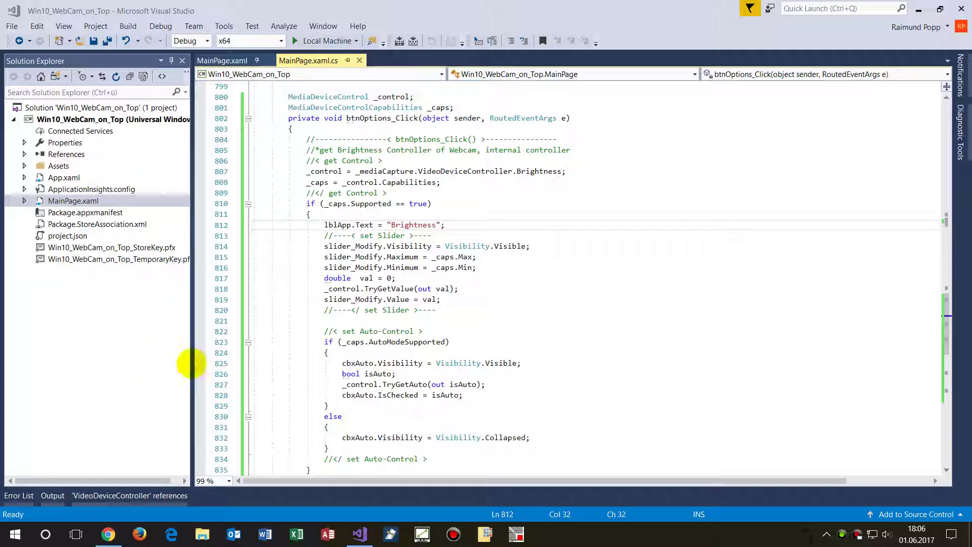
Narrow the Solution Explorer panel and start debugging the WebCam app on Local Machine
left_click_drag(192, 365, 174, 369)
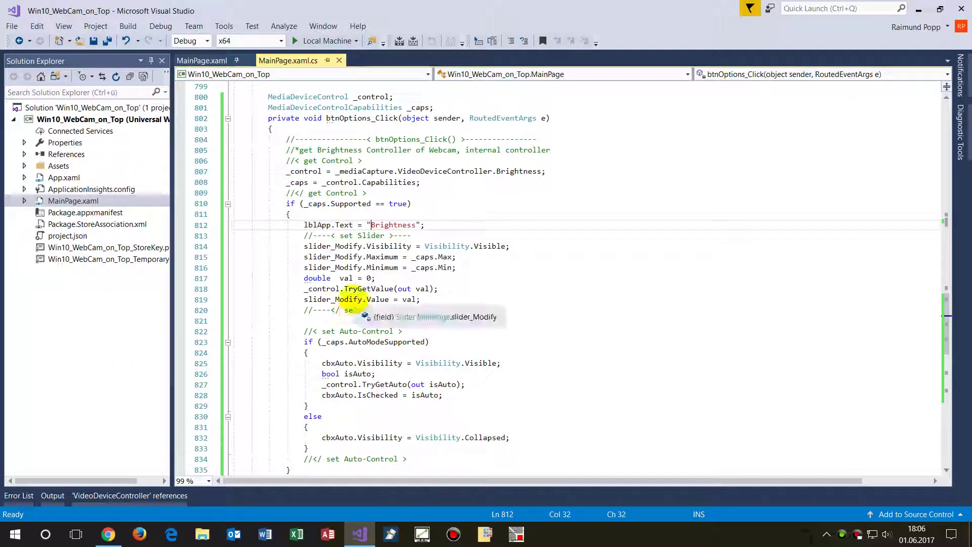
left_click(318, 40)
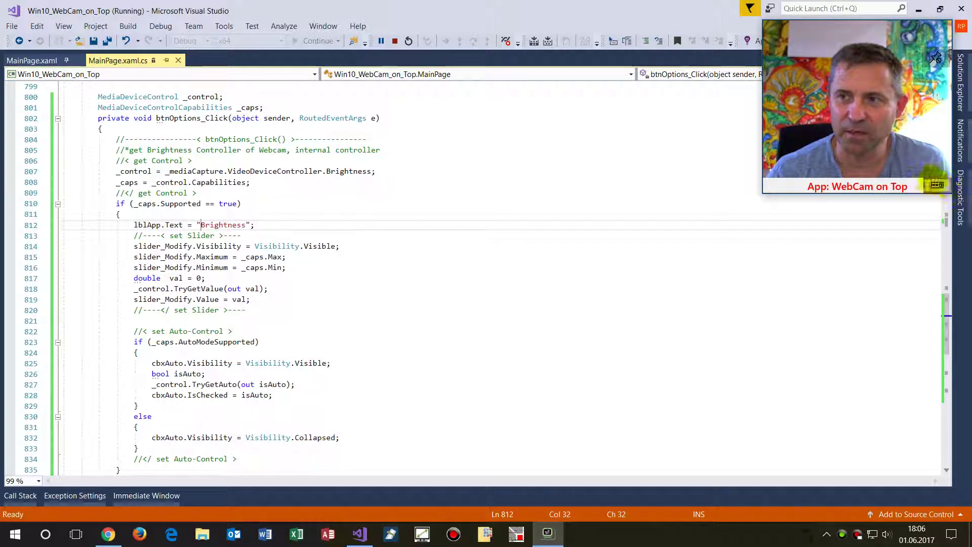
Vary video brightness with the app's Brightness slider, then bring the Amazon webcam page forward
left_click(938, 186)
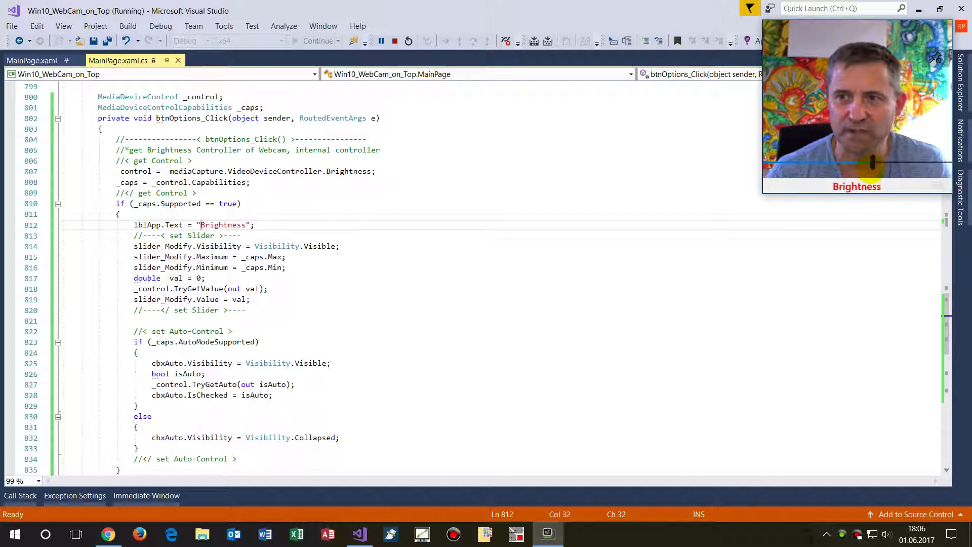
mouse_move(873, 161)
left_mouse_down()
mouse_move(915, 162)
mouse_move(891, 162)
left_mouse_up()
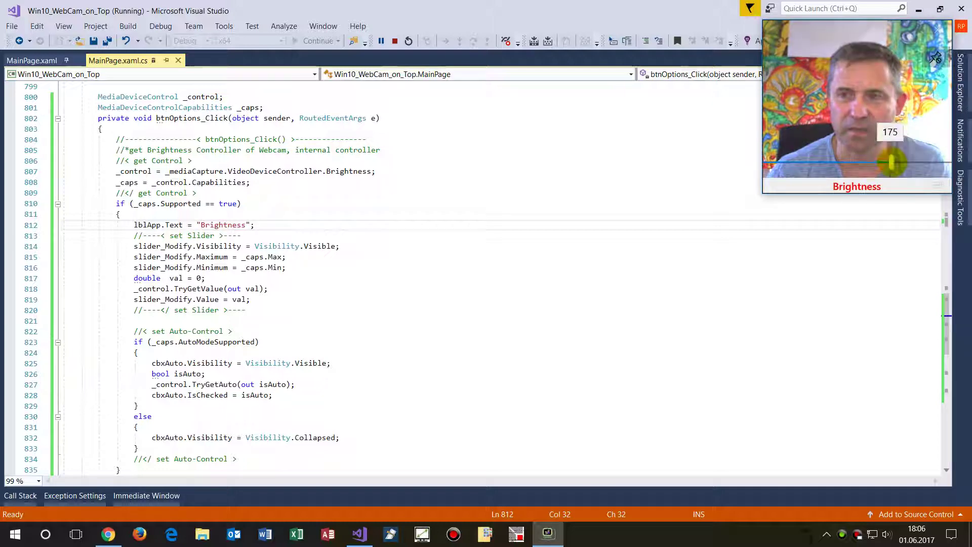
mouse_move(894, 161)
left_mouse_down()
mouse_move(844, 162)
mouse_move(896, 162)
left_mouse_up()
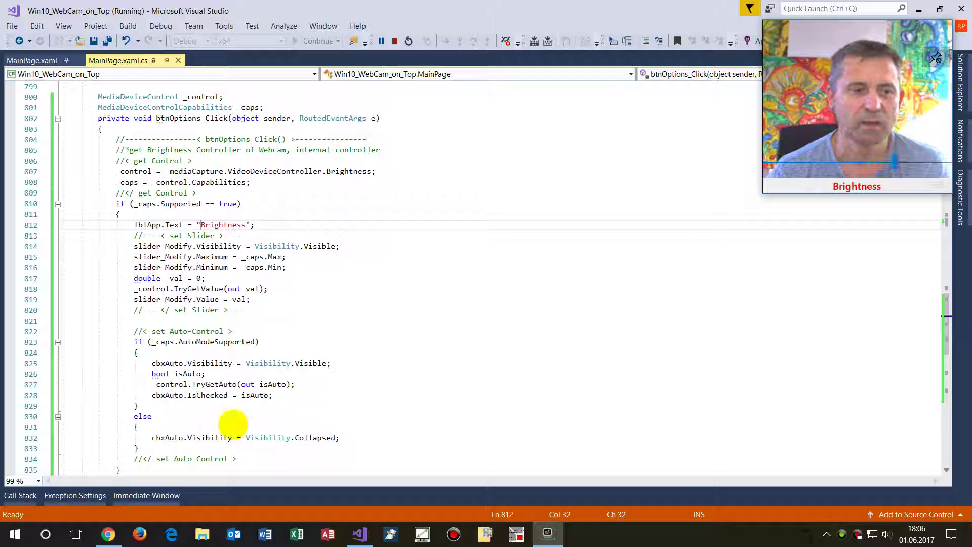
left_click(108, 534)
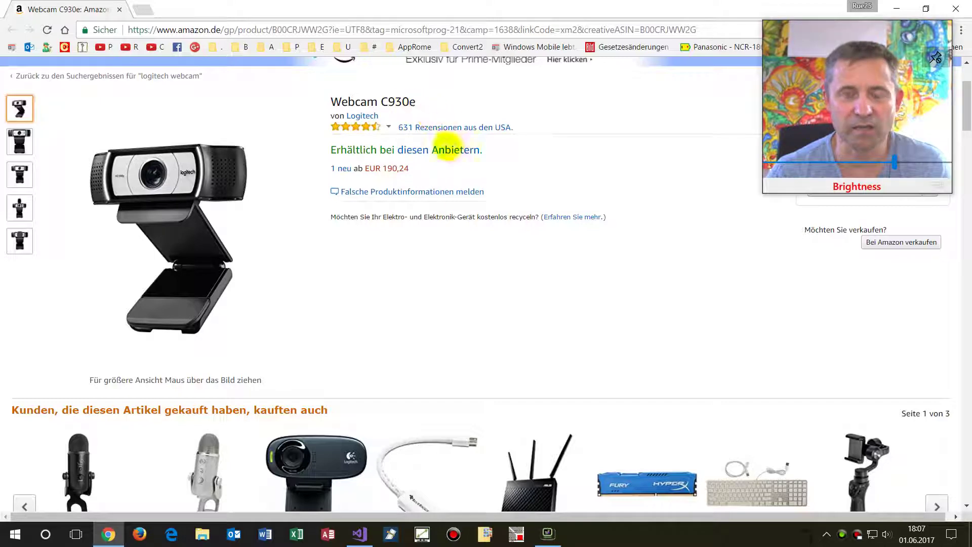
scroll(465, 255, "down", 1)
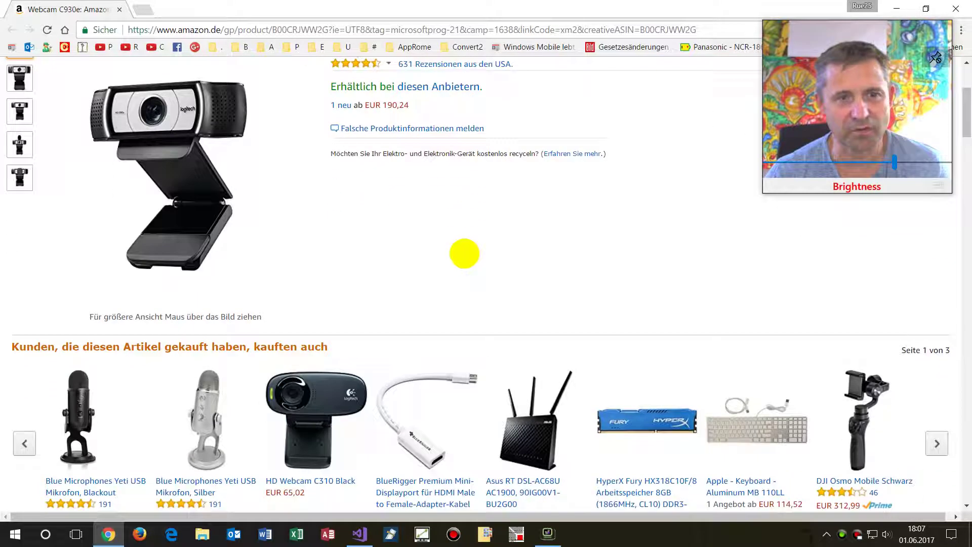
scroll(444, 161, "up", 2)
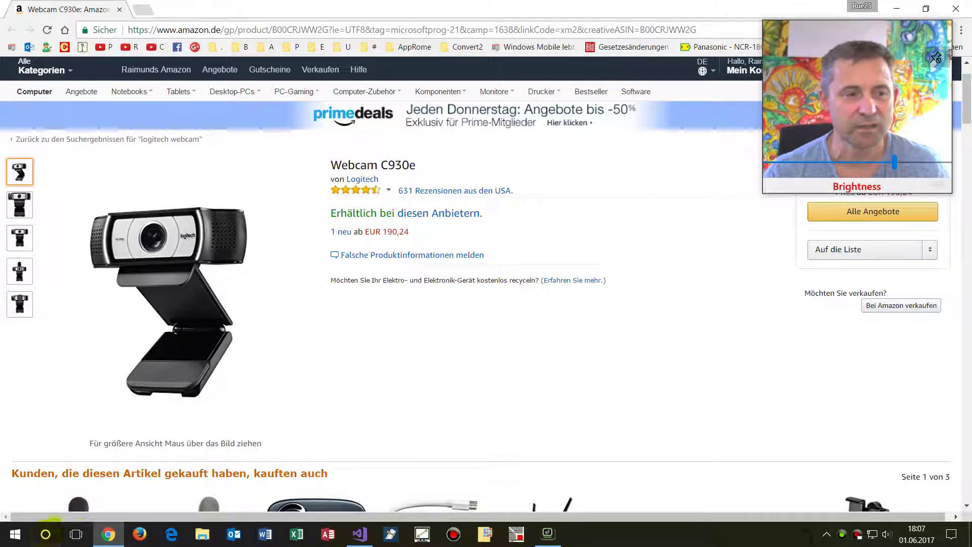
left_click(45, 534)
type("lo")
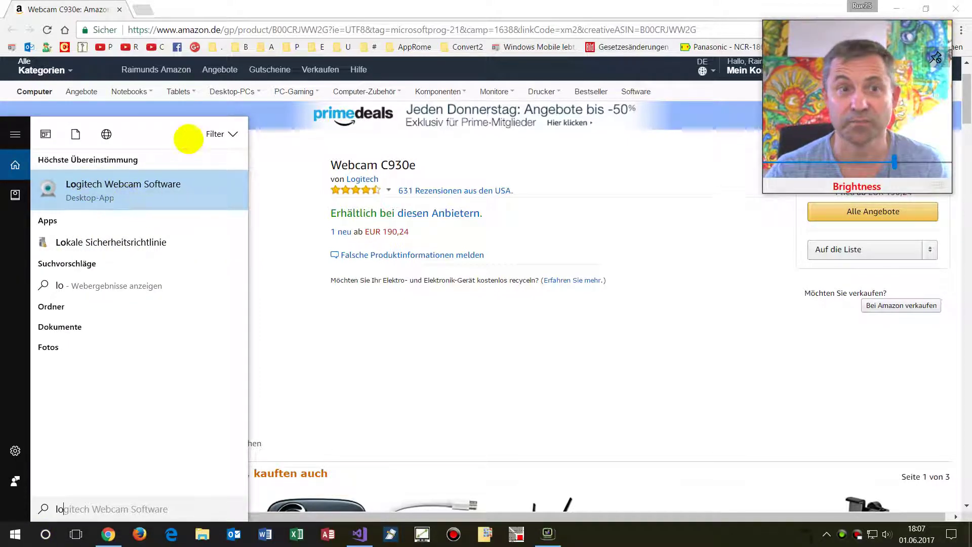
left_click(574, 361)
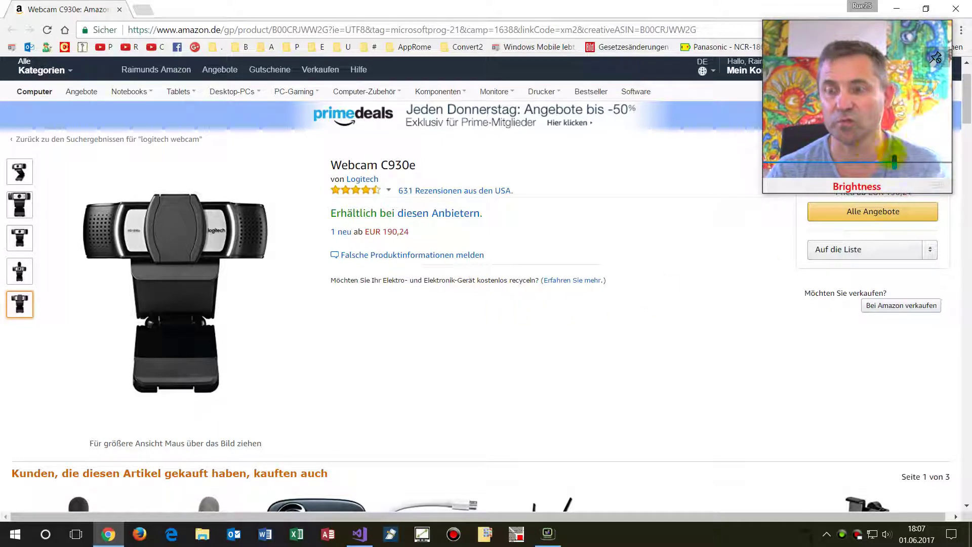
Raise the webcam brightness to about 195, then lower it to about 142
left_click_drag(895, 162, 905, 164)
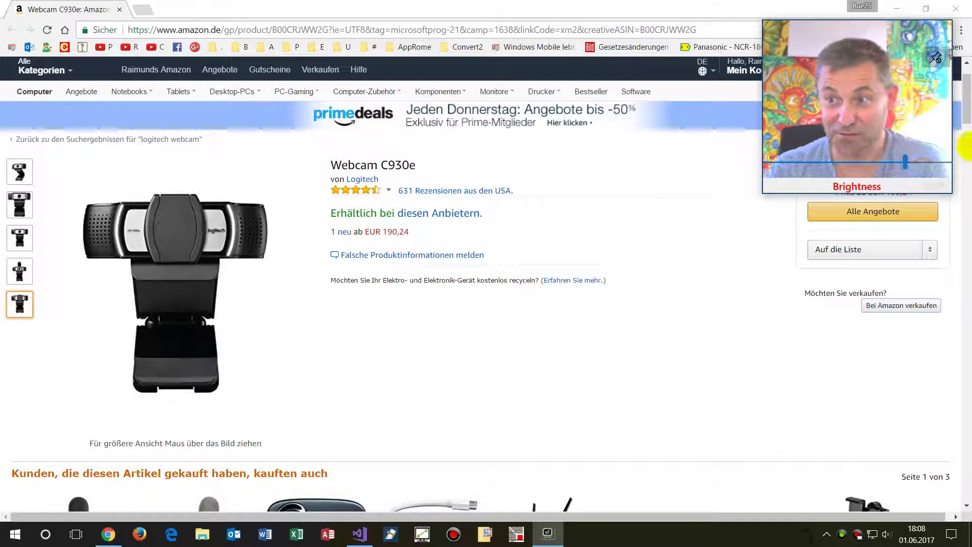
mouse_move(905, 162)
left_mouse_down()
mouse_move(874, 133)
mouse_move(866, 157)
left_mouse_up()
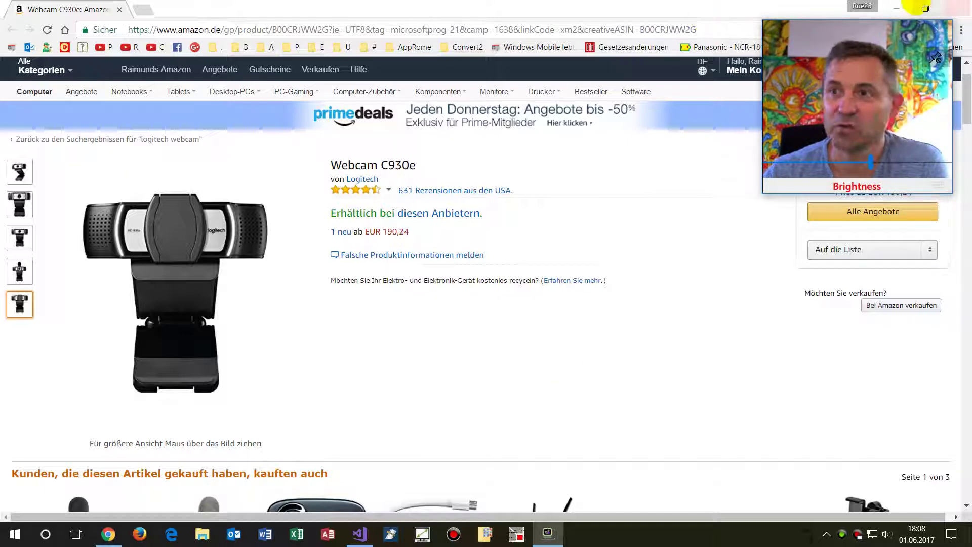
Minimize Chrome, close the WebCam app to stop debugging, and go to line 801
left_click(897, 8)
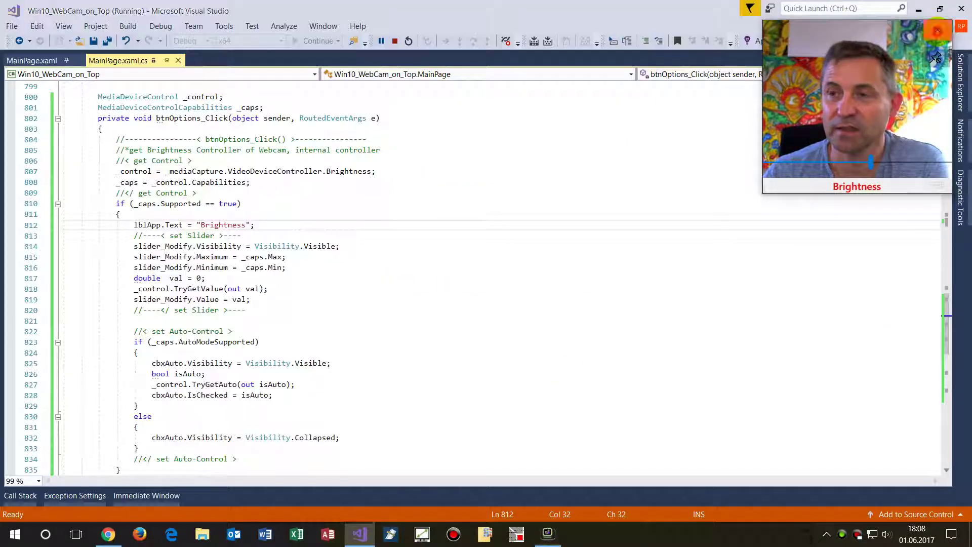
left_click(937, 28)
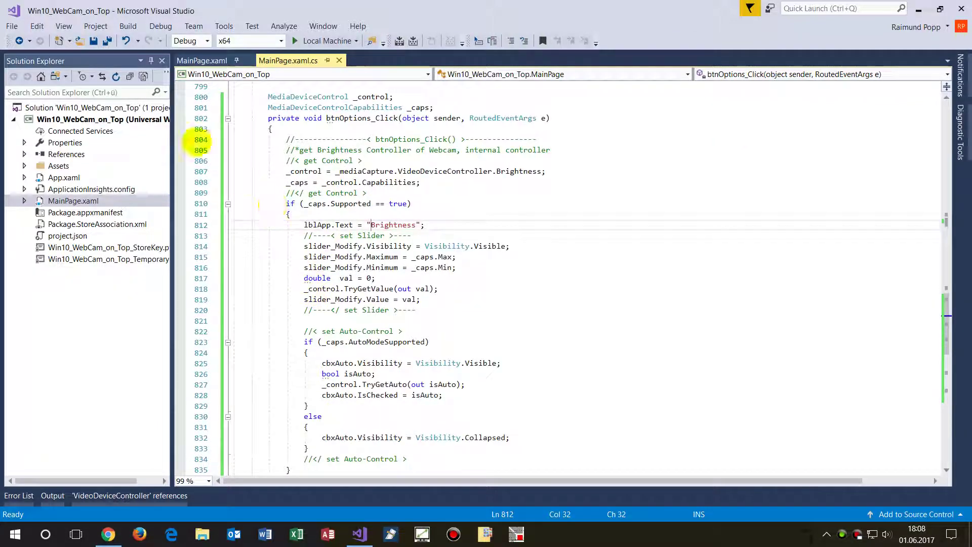
left_click(268, 96)
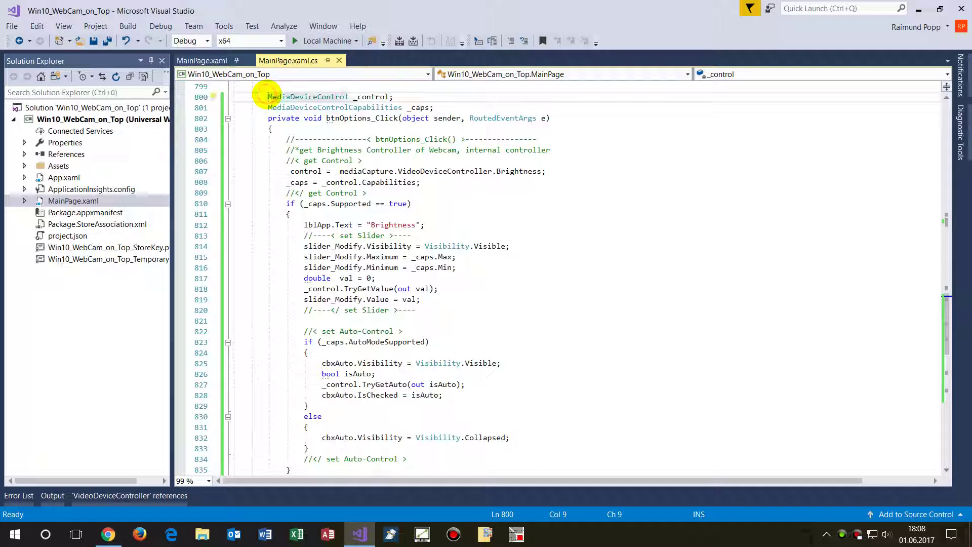
Highlight the MediaDeviceControlCapabilities type, the _control uses, and the btnOptions handler name
left_click(268, 107)
left_click_drag(268, 107, 433, 108)
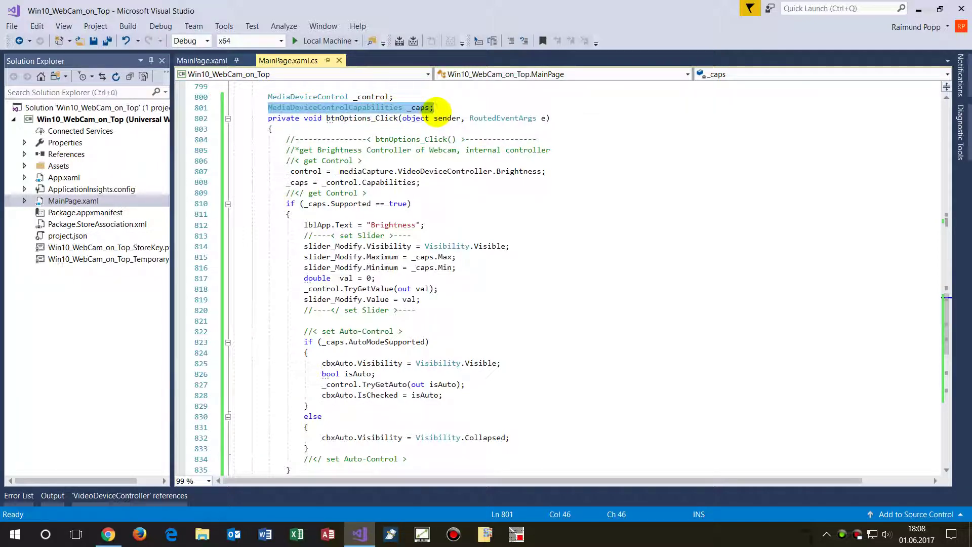
scroll(372, 221, "down", 1)
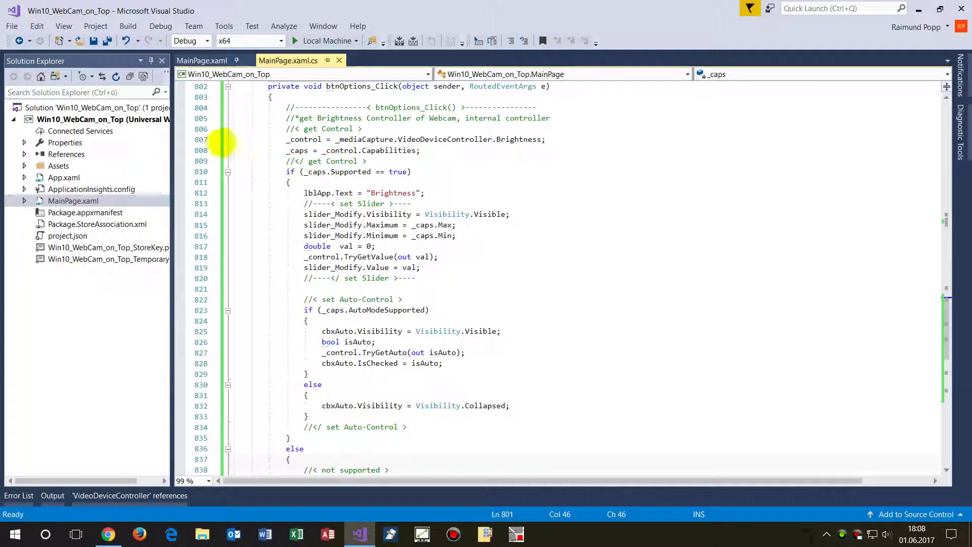
left_click(287, 139)
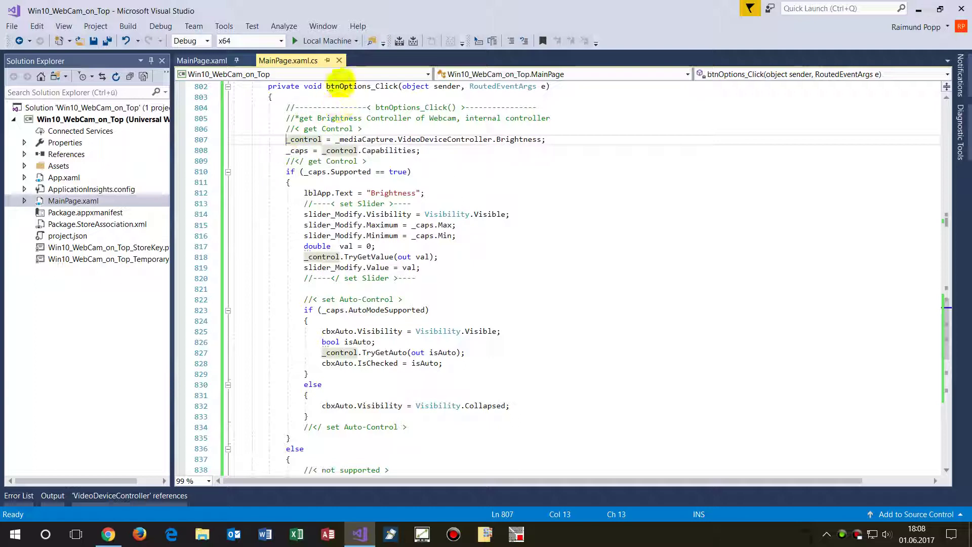
left_click_drag(327, 87, 359, 87)
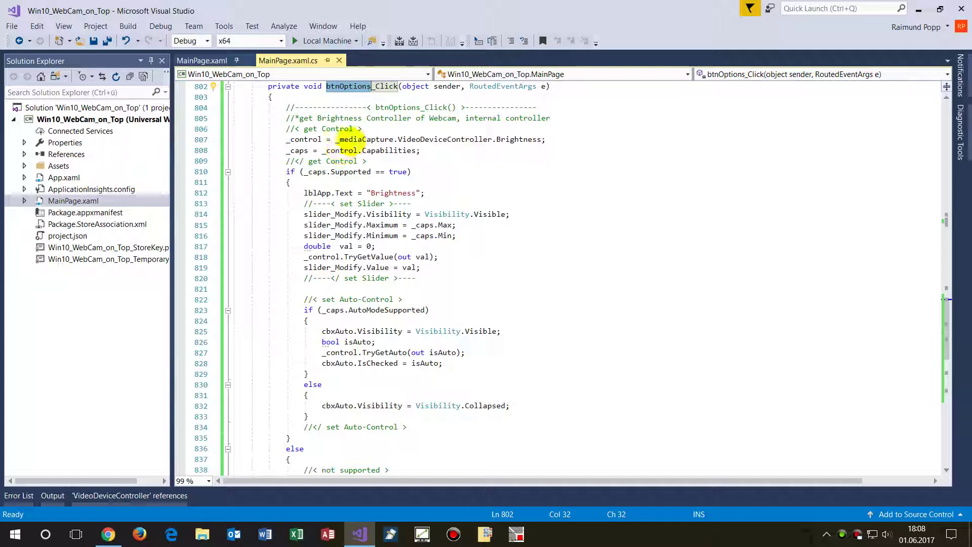
mouse_move(364, 141)
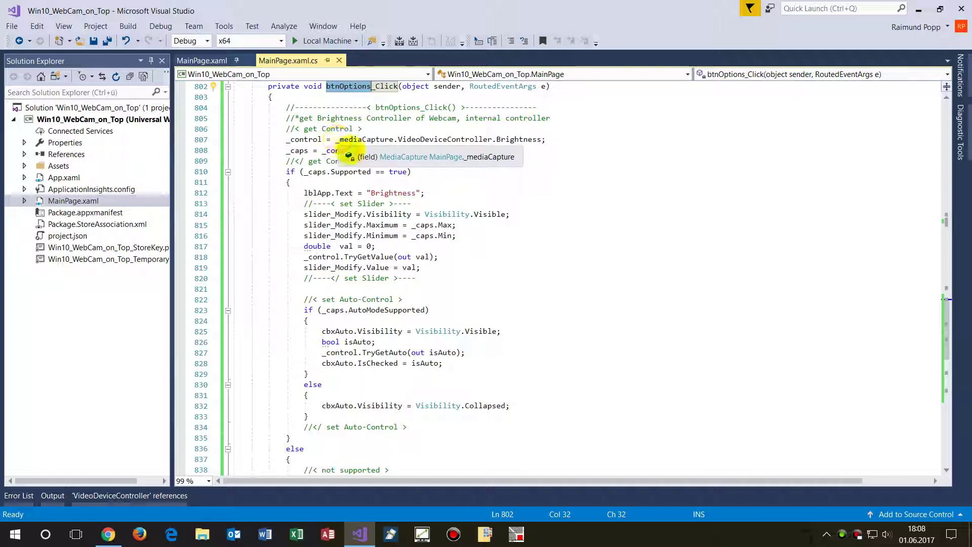
scroll(373, 221, "up", 2)
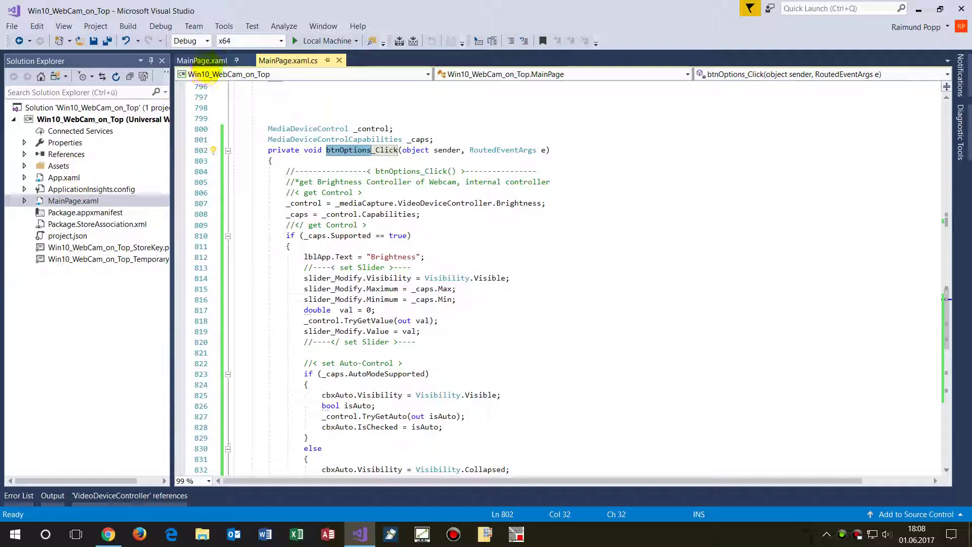
left_click(202, 62)
scroll(652, 291, "up", 2)
scroll(677, 293, "up", 3)
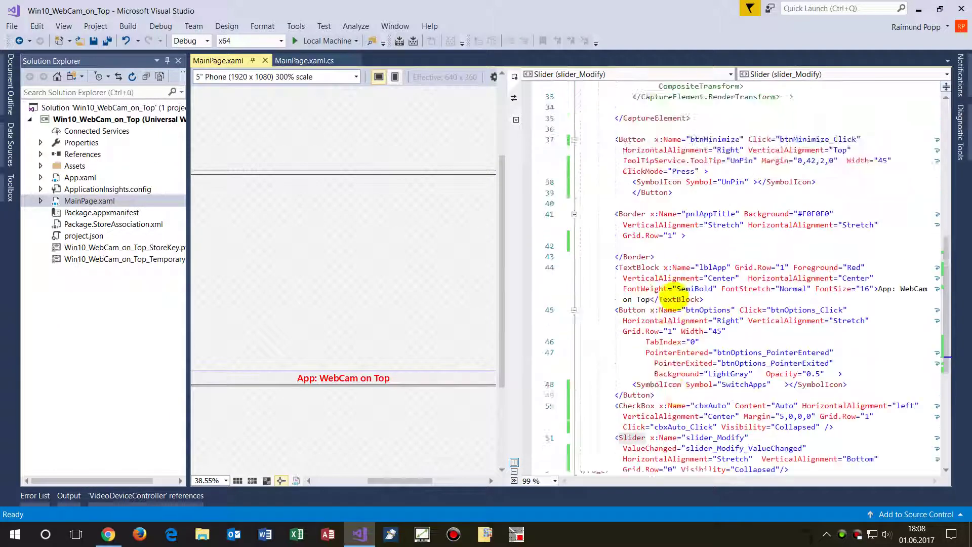
scroll(673, 296, "up", 5)
scroll(673, 298, "up", 4)
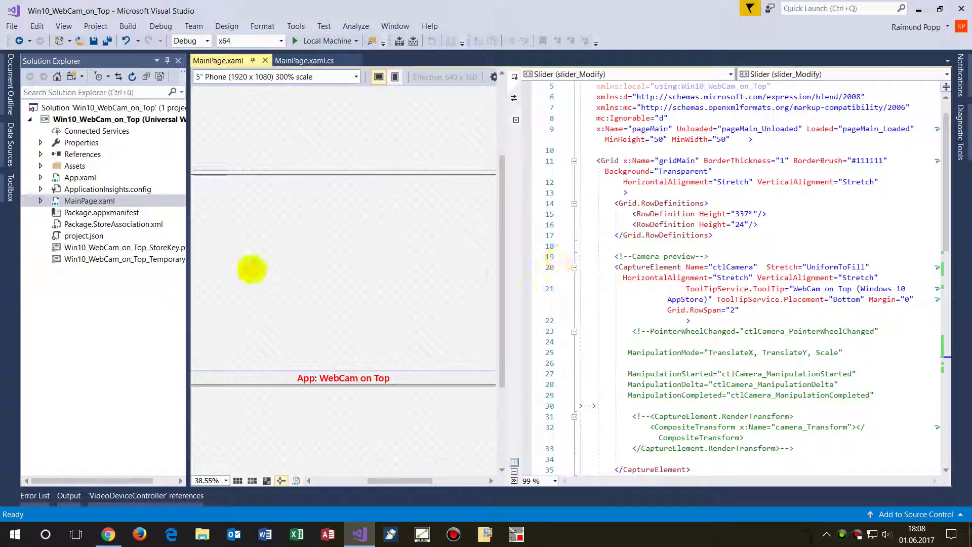
left_click(258, 344)
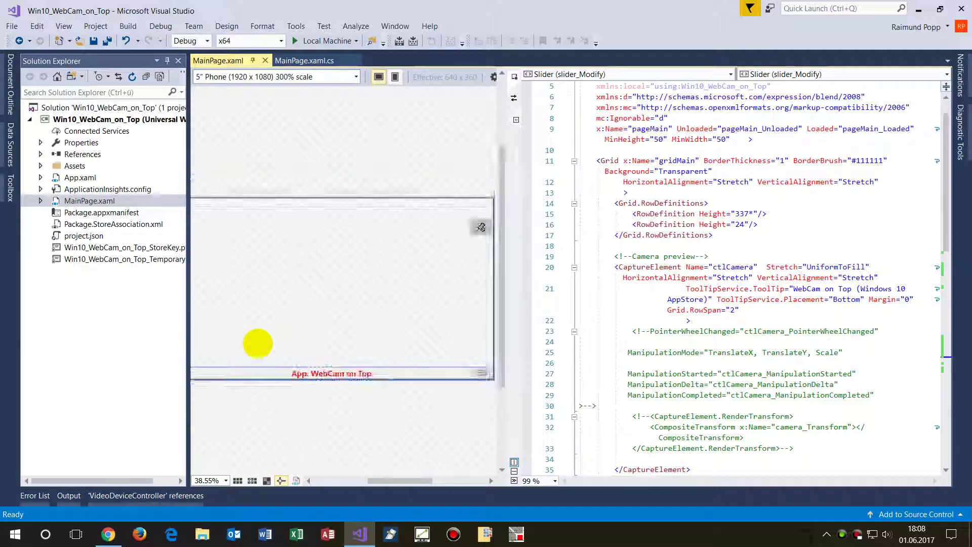
scroll(315, 477, "down", 1)
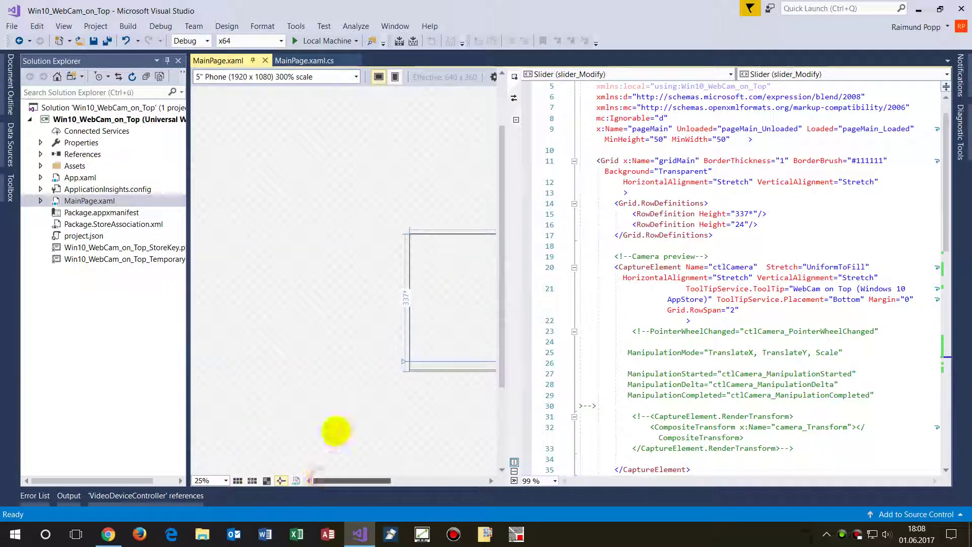
mouse_move(348, 480)
left_mouse_down()
mouse_move(407, 480)
mouse_move(398, 480)
left_mouse_up()
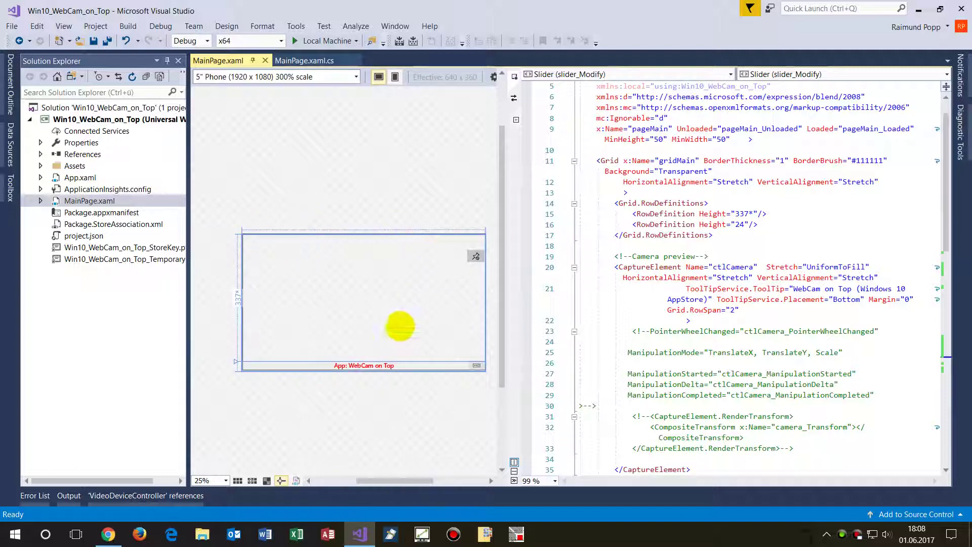
left_click(332, 316)
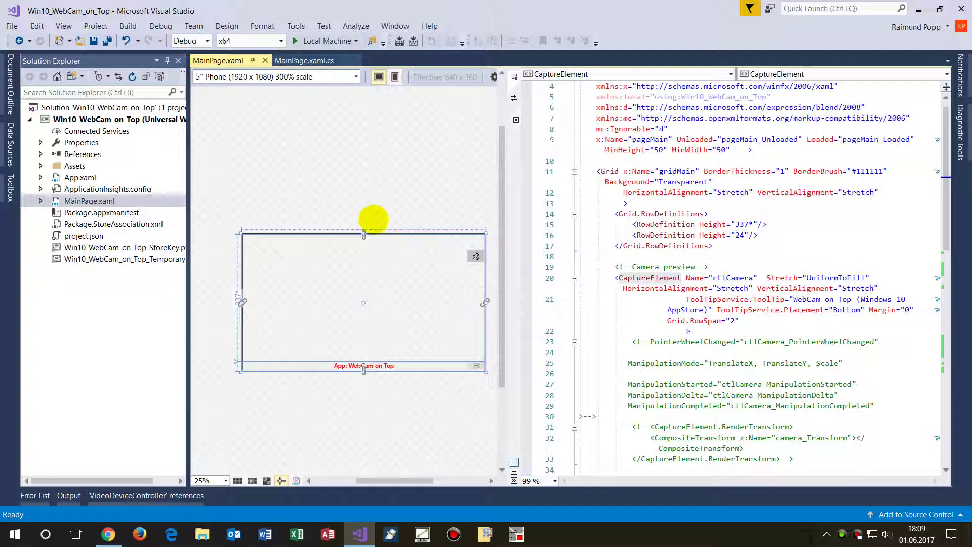
scroll(650, 277, "down", 2)
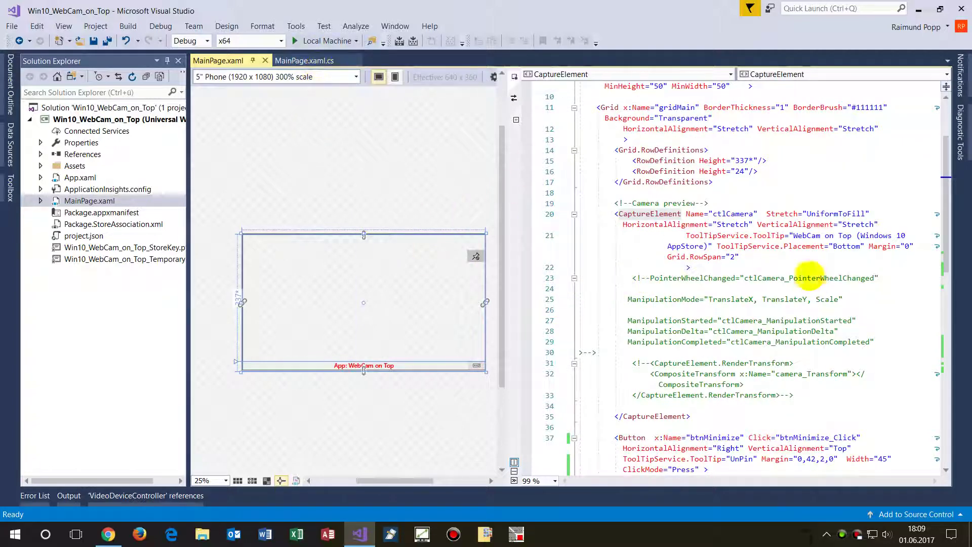
left_click(295, 59)
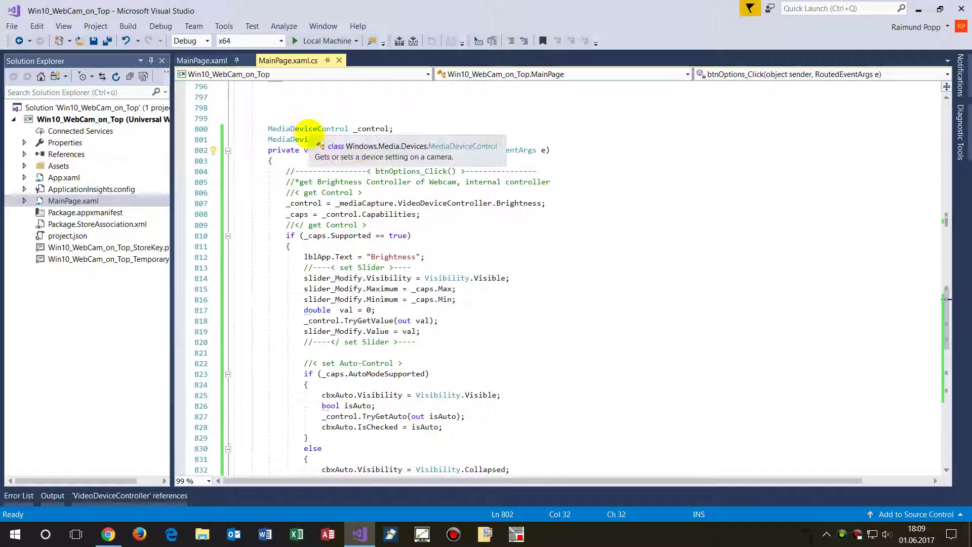
double_click(359, 203)
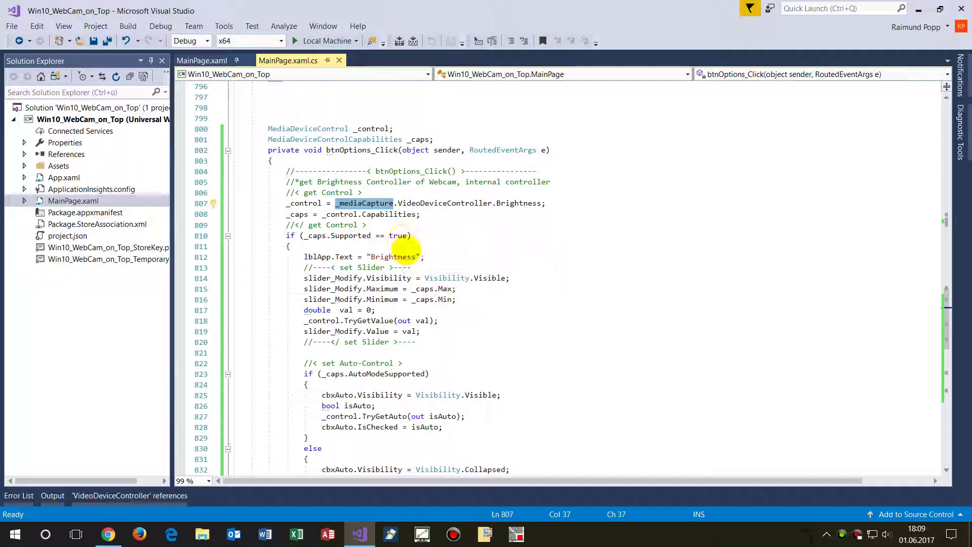
mouse_move(365, 203)
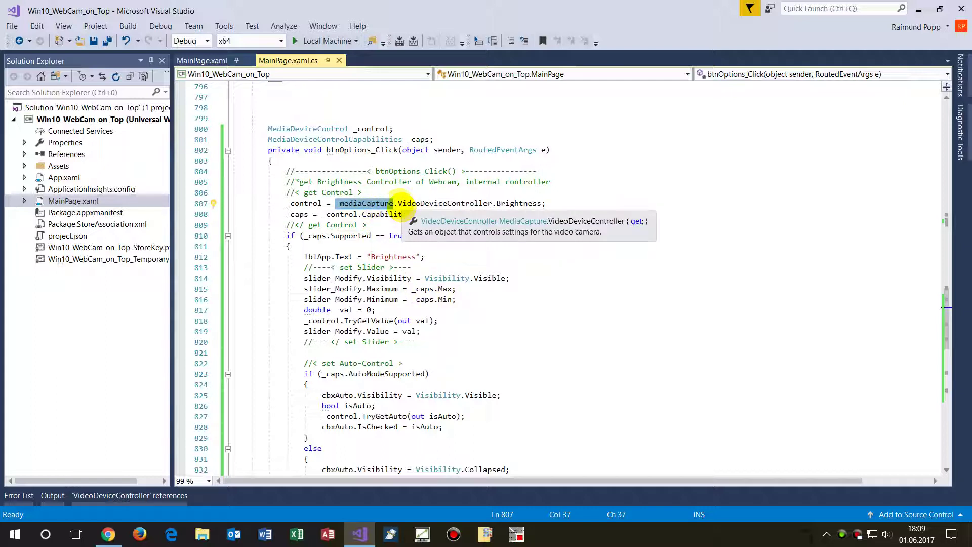
left_click(397, 203)
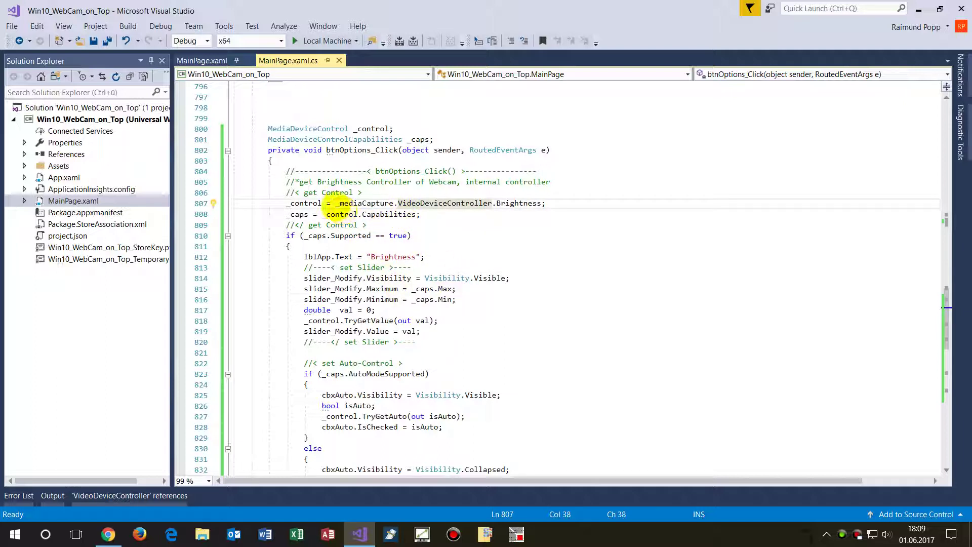
left_click_drag(337, 204, 378, 204)
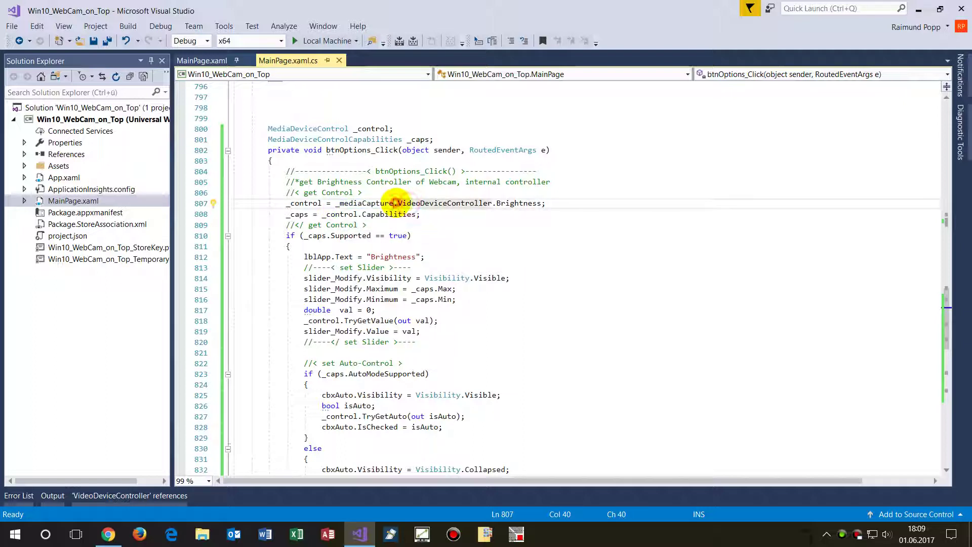
Bring up the _mediaCapture member list and place the cursor before Brightness on line 807
mouse_move(444, 204)
key("BackSpace")
type(".")
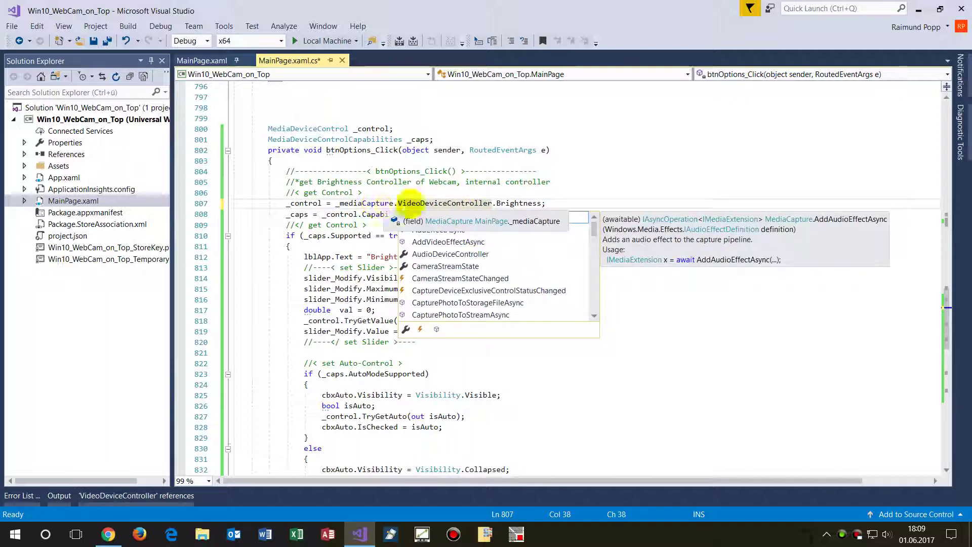
left_click(495, 203)
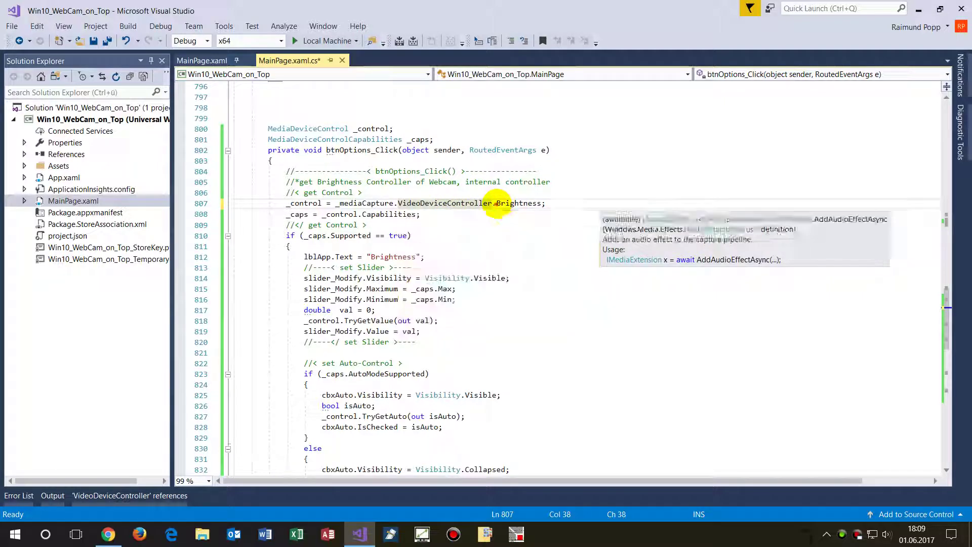
type(".")
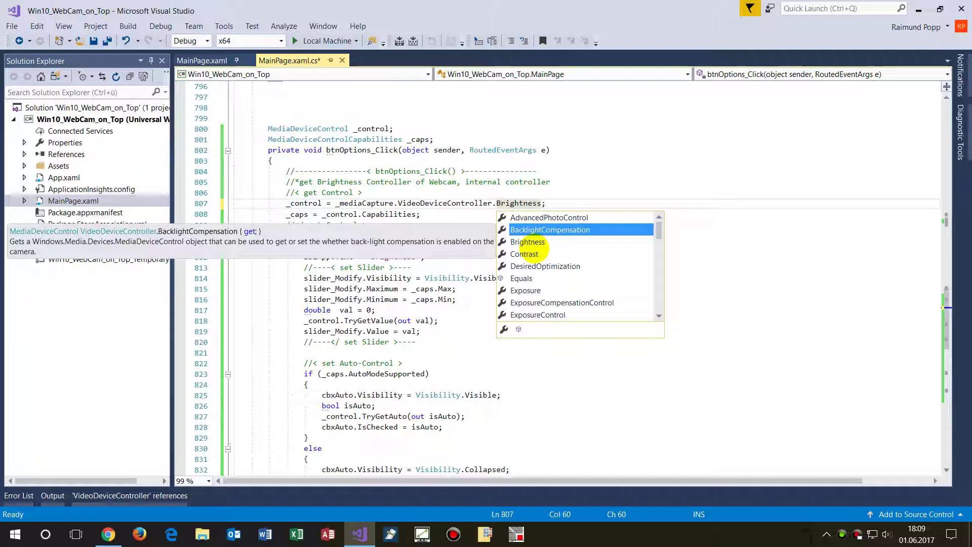
scroll(525, 254, "down", 1)
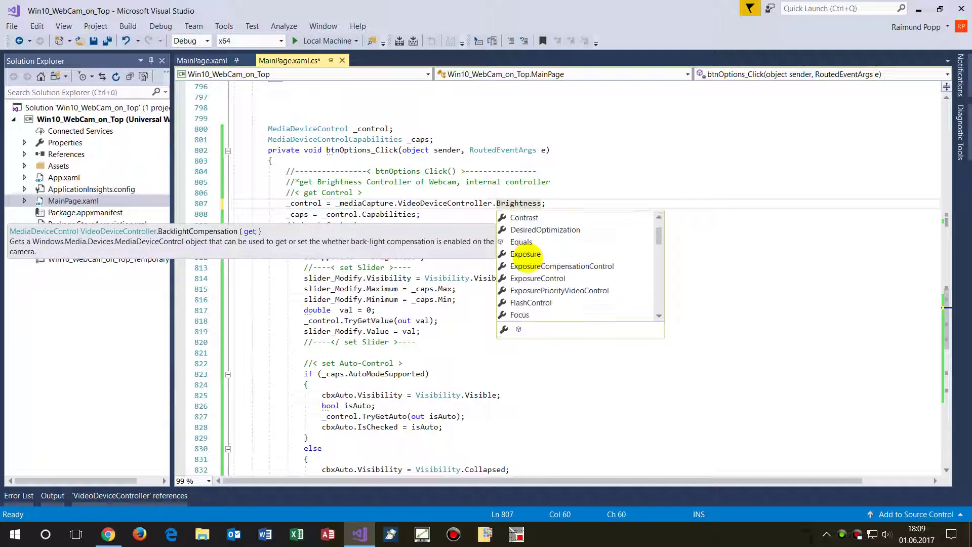
scroll(532, 291, "down", 1)
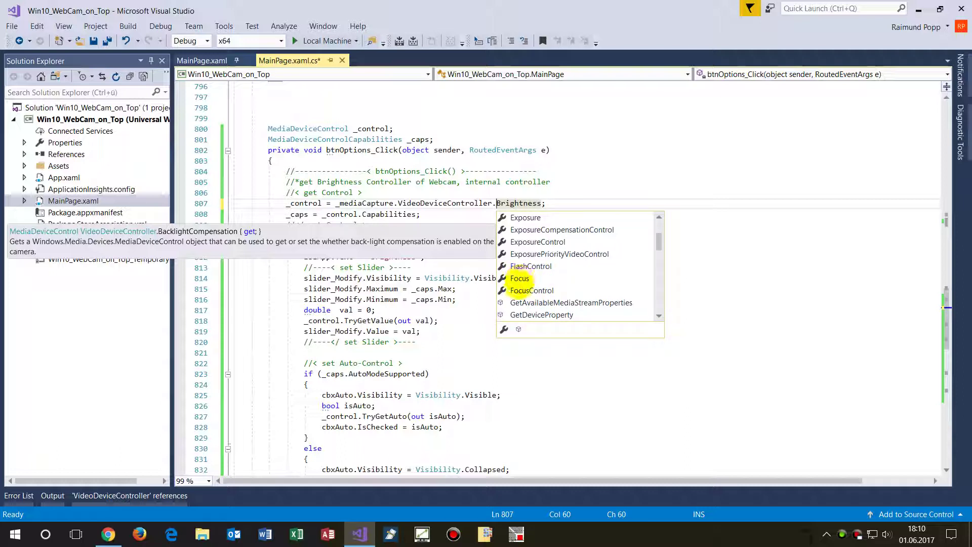
scroll(520, 279, "down", 2)
scroll(532, 281, "down", 1)
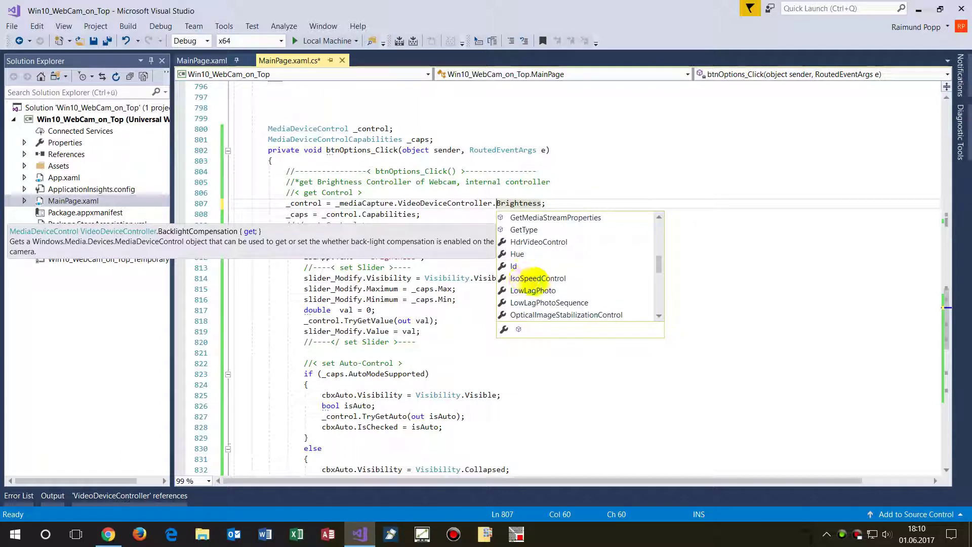
scroll(525, 259, "down", 1)
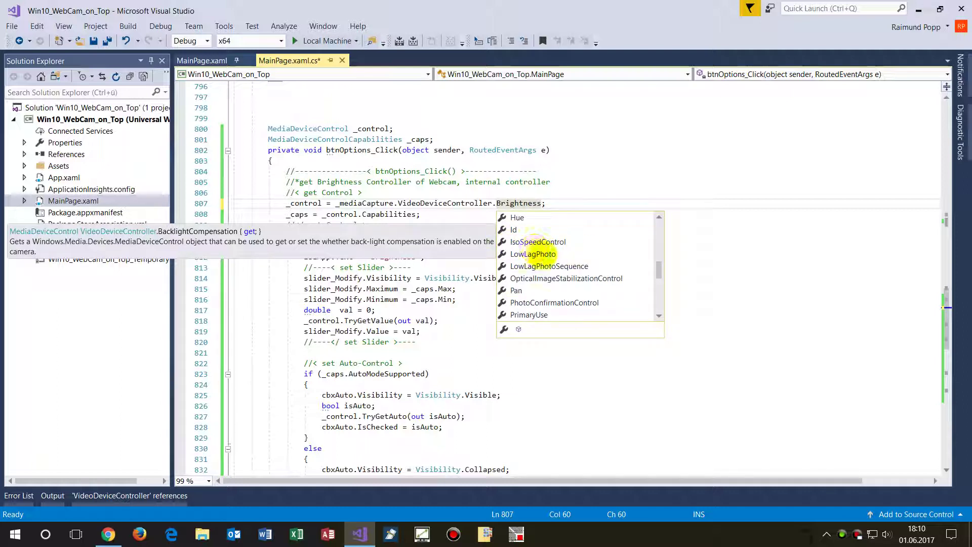
scroll(545, 267, "down", 2)
scroll(543, 278, "down", 1)
scroll(546, 281, "down", 1)
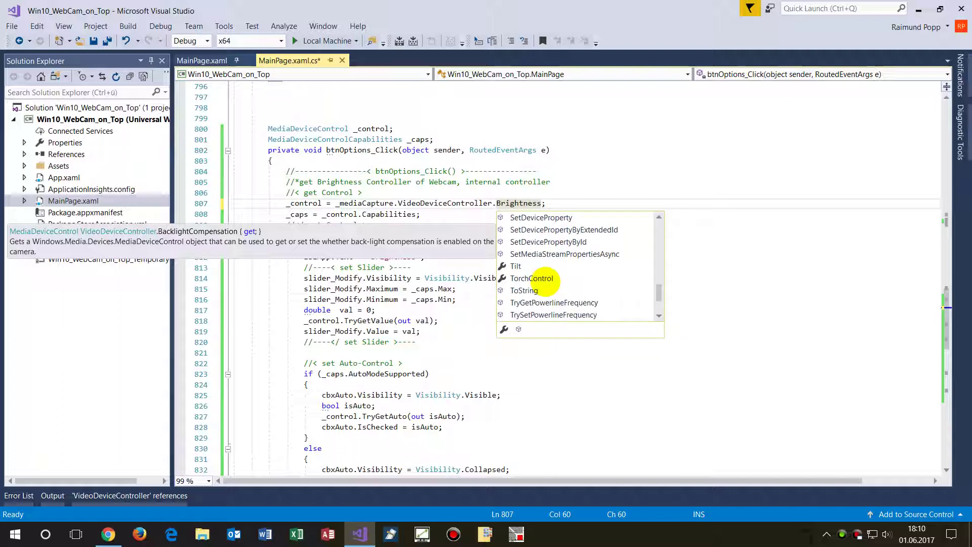
scroll(545, 278, "down", 3)
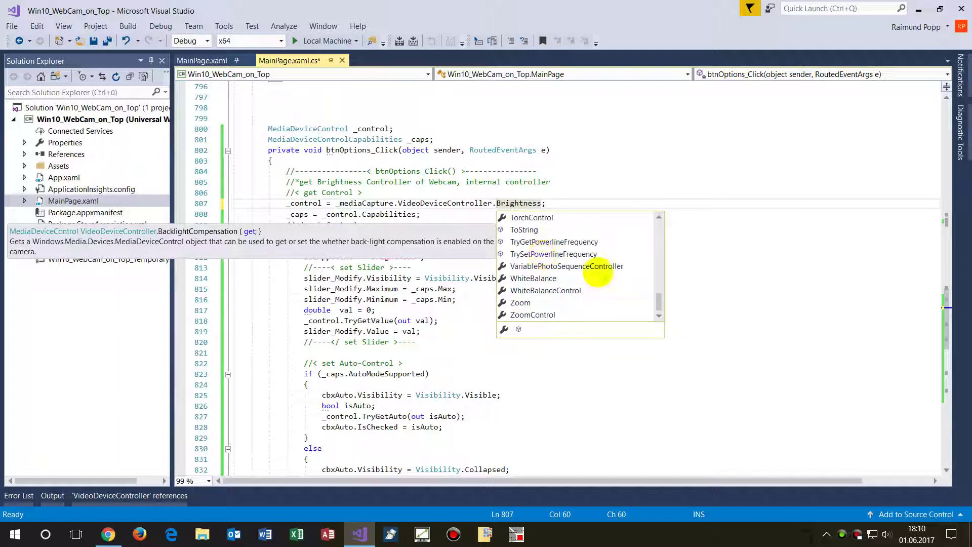
scroll(597, 259, "up", 10)
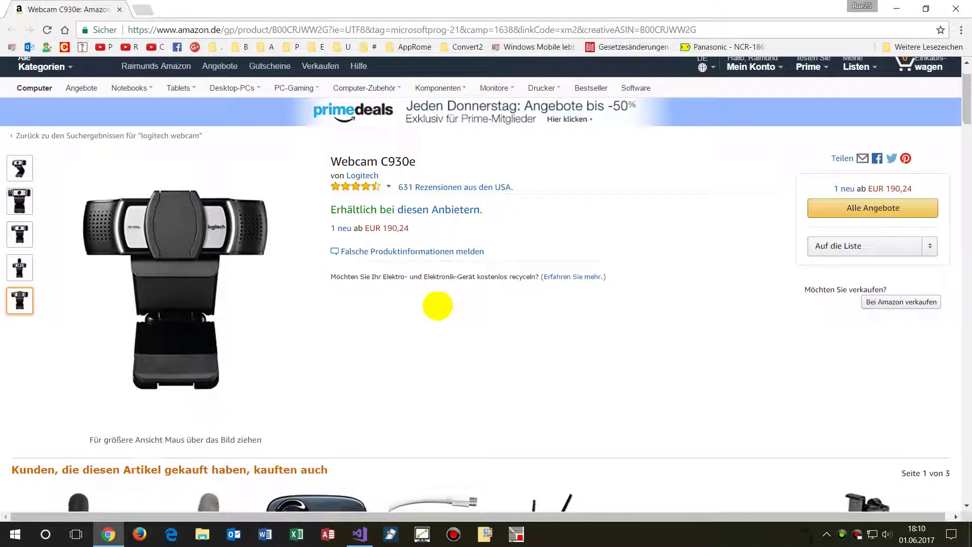
scroll(433, 303, "down", 5)
scroll(428, 299, "down", 3)
scroll(422, 296, "down", 5)
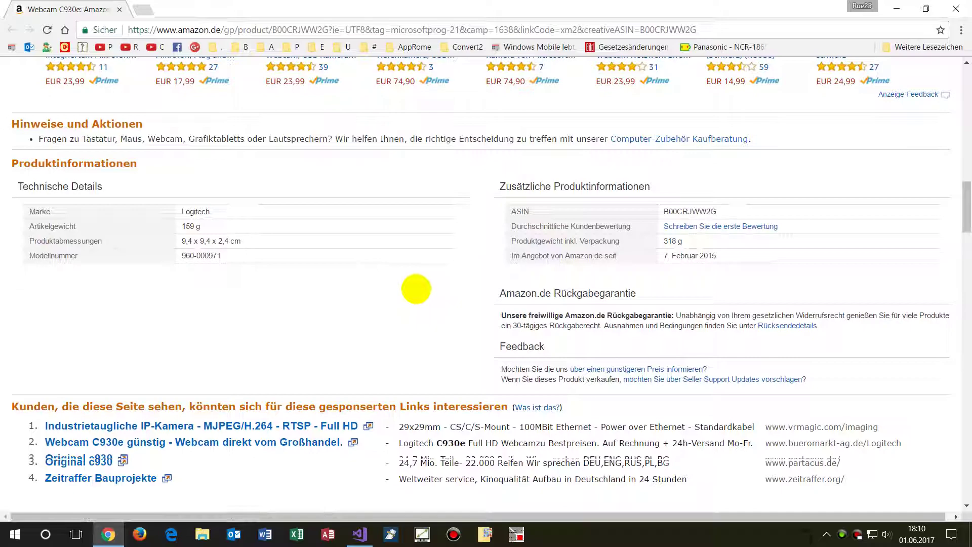
scroll(416, 292, "down", 3)
scroll(414, 292, "down", 4)
scroll(169, 316, "down", 4)
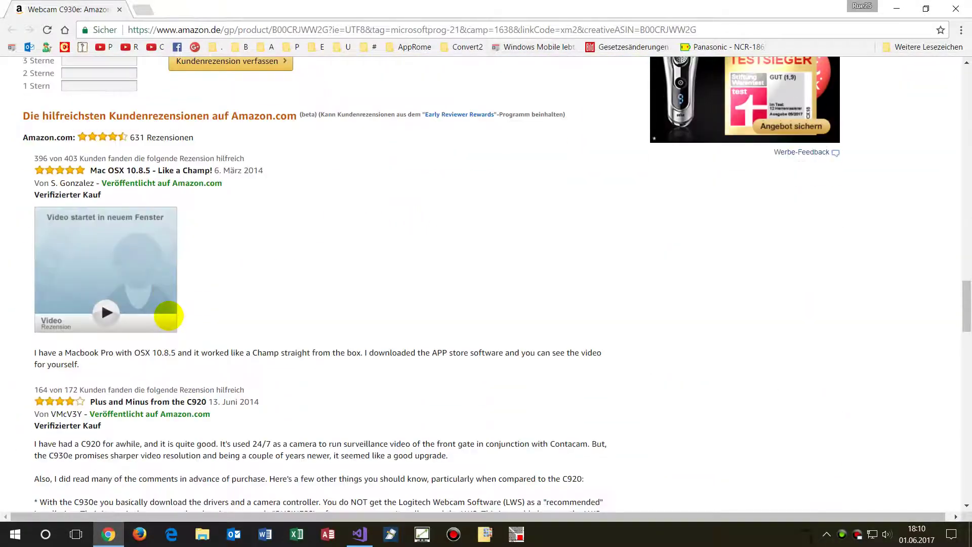
scroll(169, 317, "down", 4)
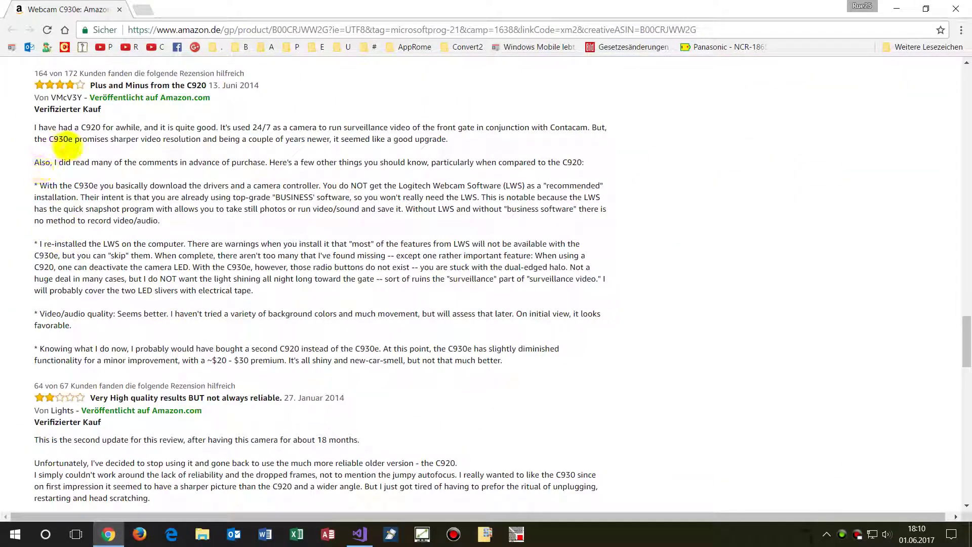
scroll(281, 203, "down", 3)
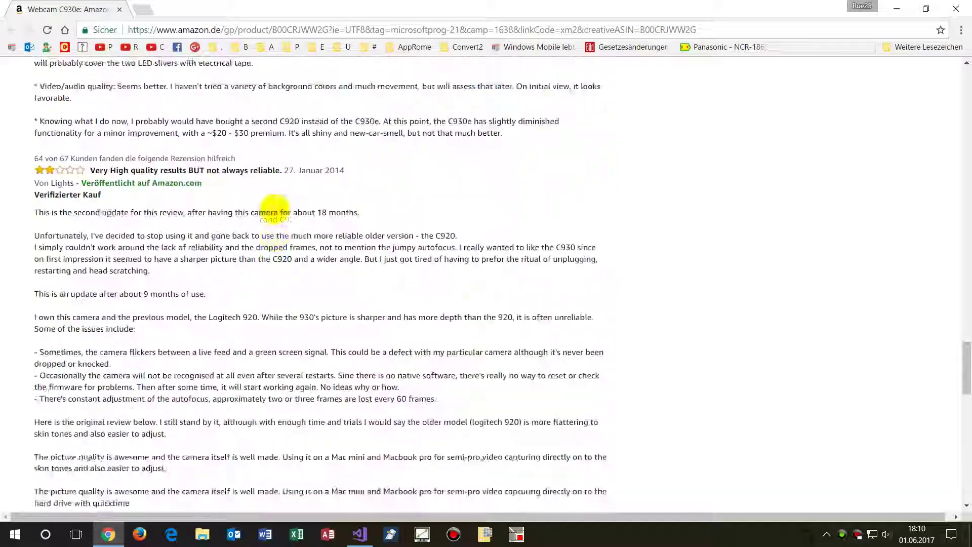
scroll(271, 210, "down", 5)
scroll(271, 210, "down", 5)
scroll(271, 211, "up", 5)
scroll(270, 215, "up", 5)
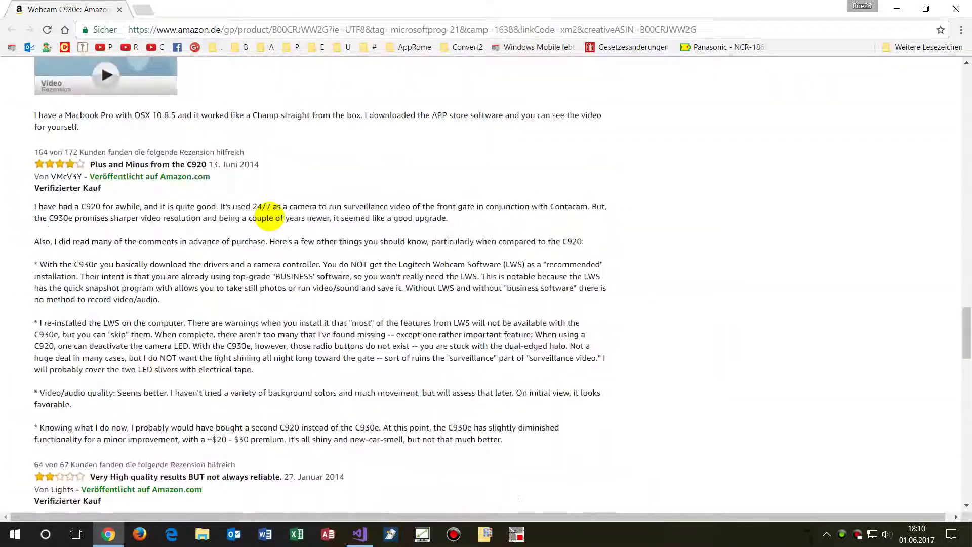
scroll(270, 216, "up", 5)
scroll(270, 216, "up", 3)
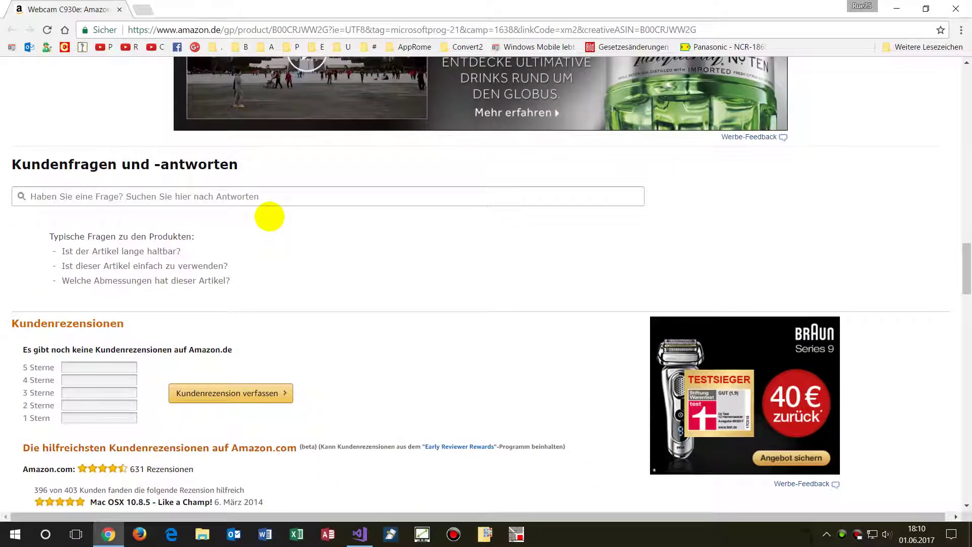
scroll(270, 217, "up", 4)
scroll(270, 217, "up", 1)
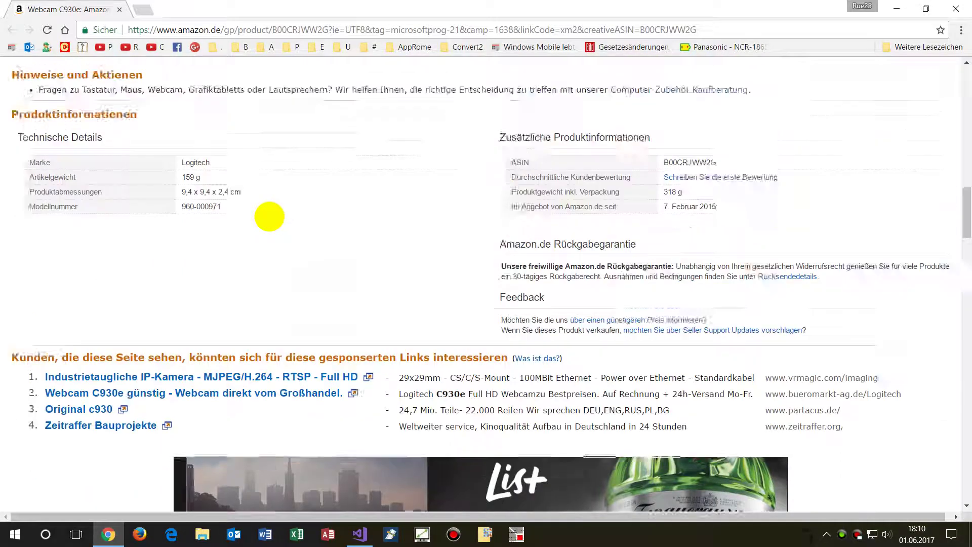
scroll(270, 216, "up", 5)
scroll(269, 213, "up", 5)
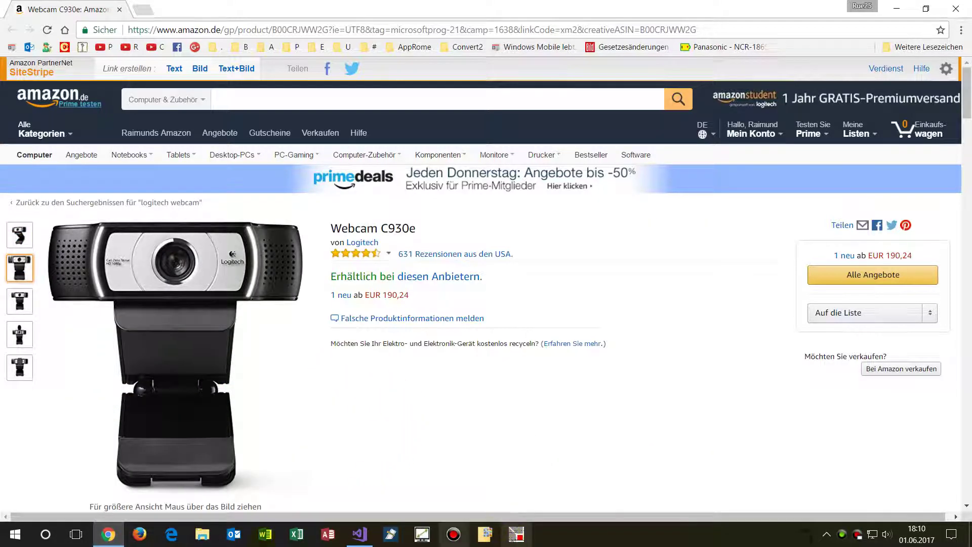
Back in the code, highlight VideoDeviceController and Brightness on line 807
left_click(359, 534)
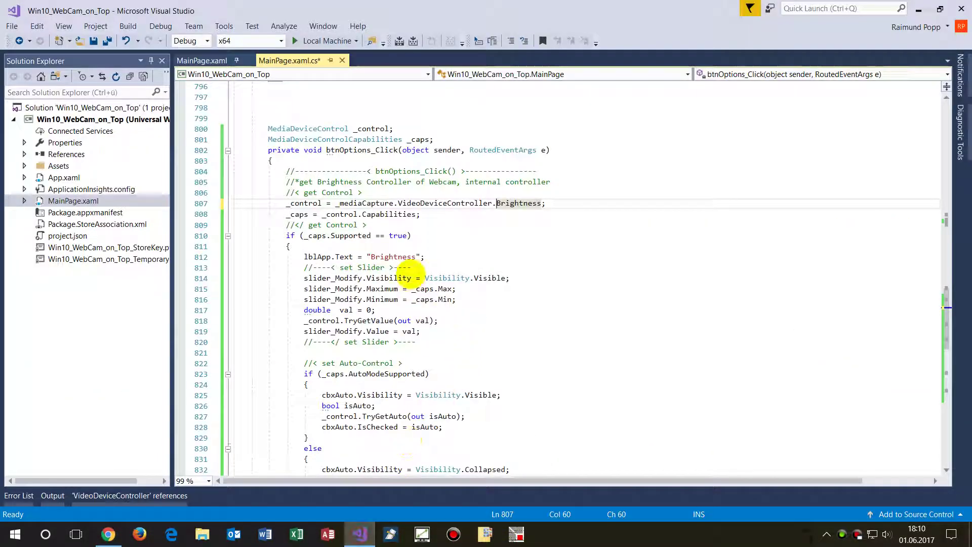
double_click(423, 203)
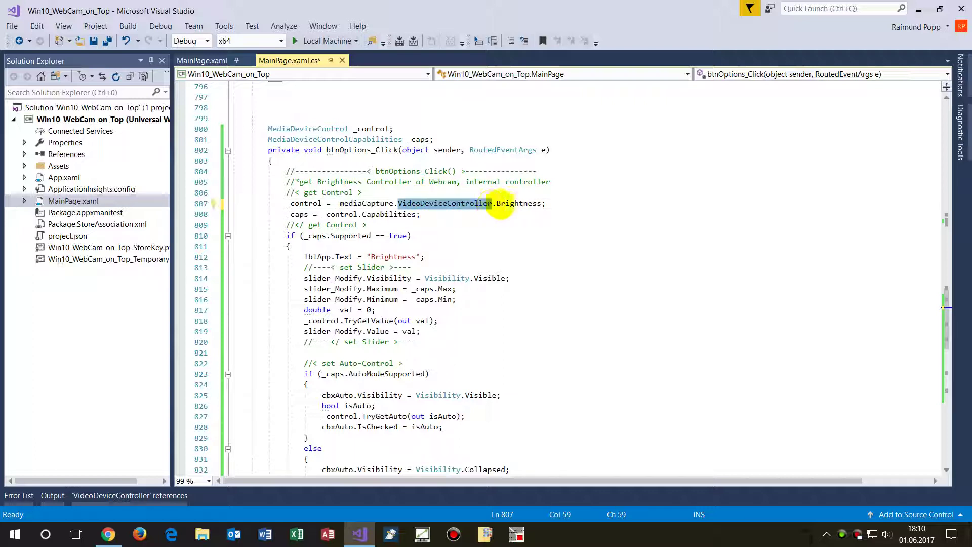
double_click(509, 204)
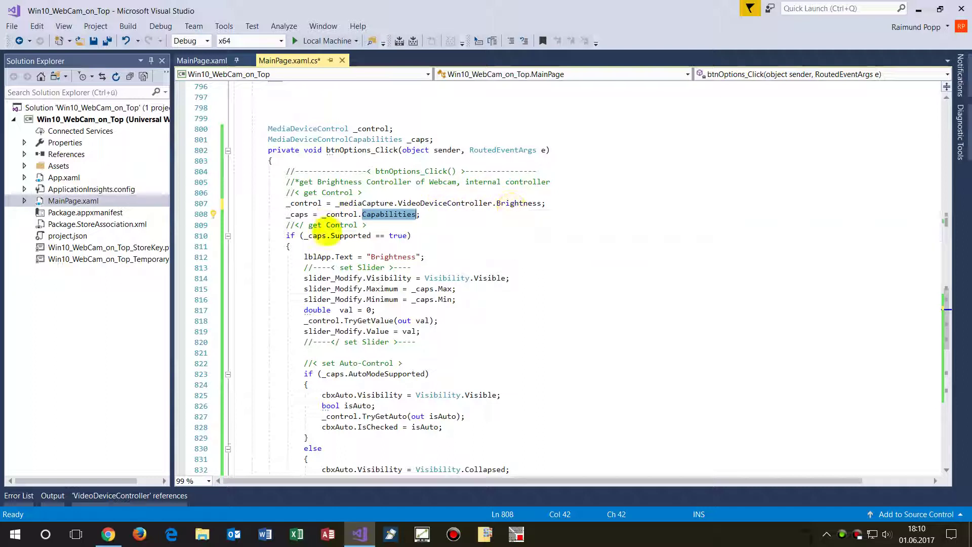
mouse_move(389, 215)
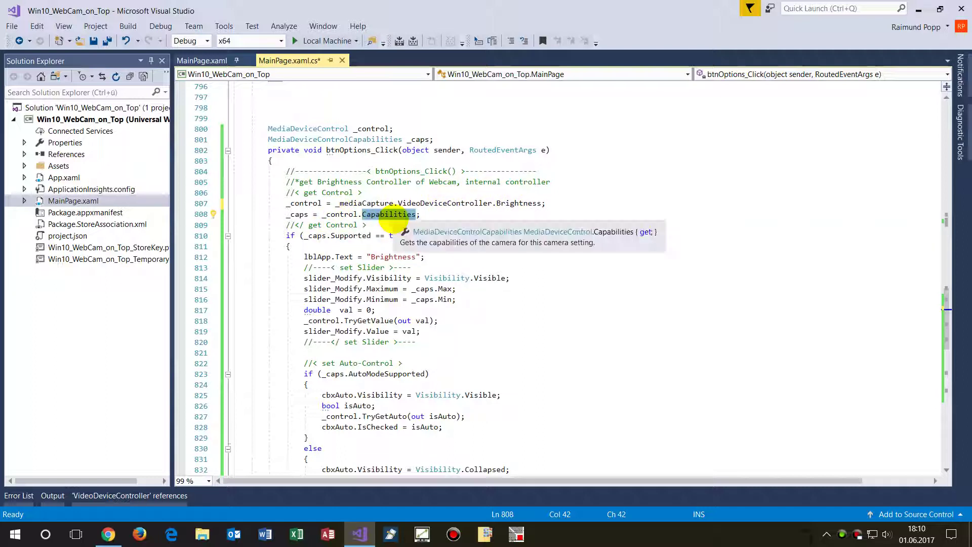
List the _caps members at Supported on line 810, then select the slider Visibility/Maximum/Minimum lines
left_click(330, 236)
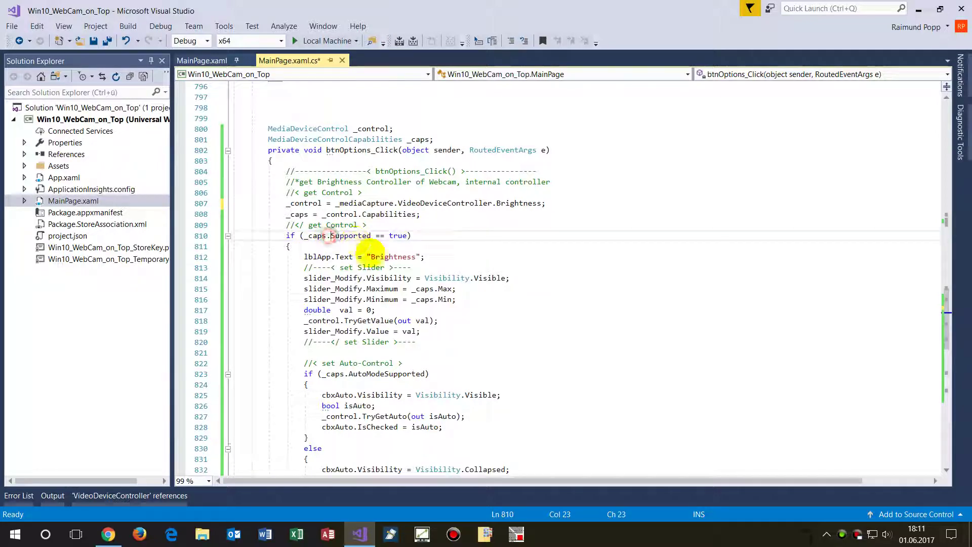
key("ctrl+space")
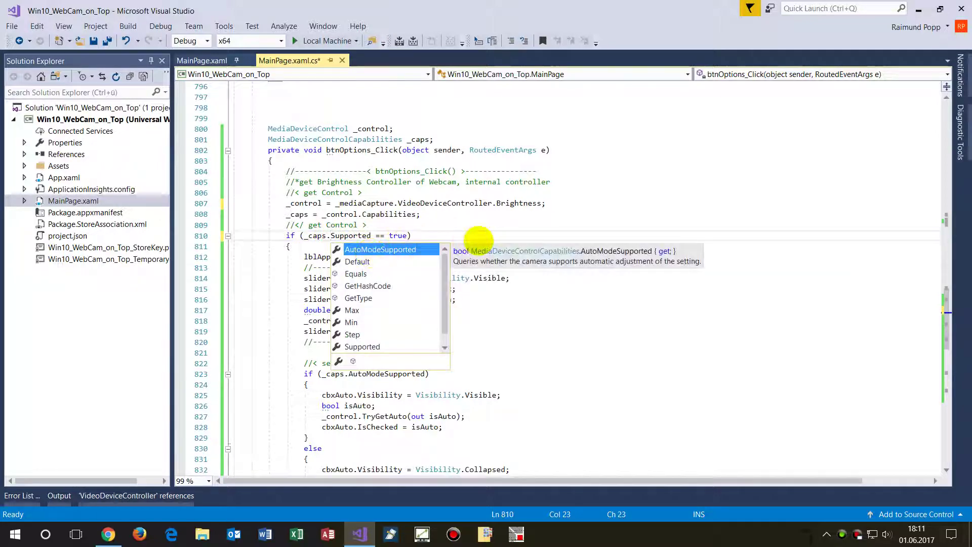
left_click(526, 237)
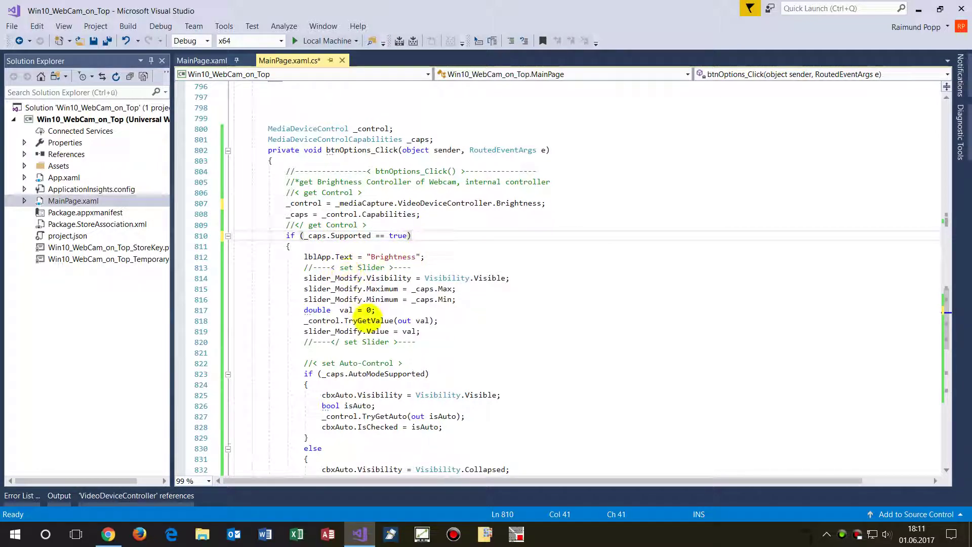
scroll(368, 313, "down", 2)
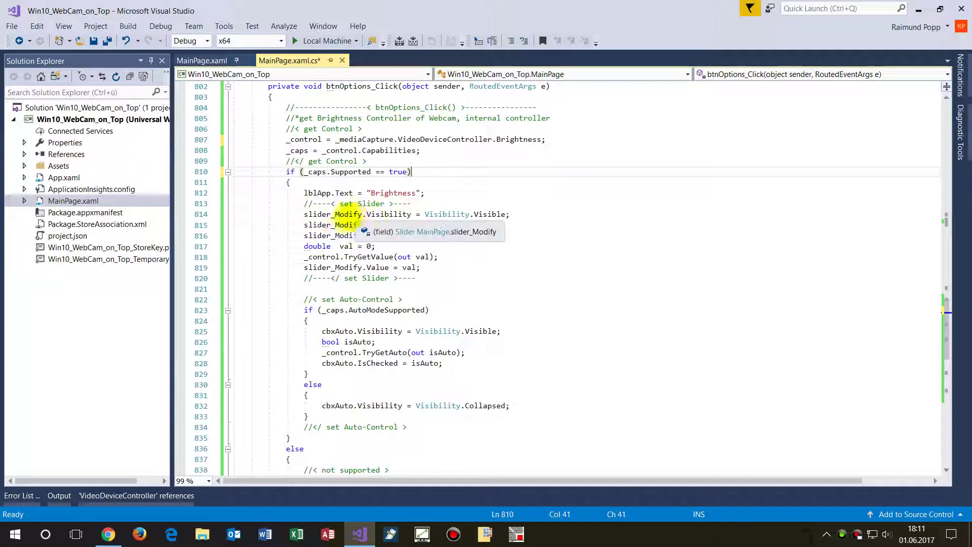
left_click_drag(303, 214, 460, 237)
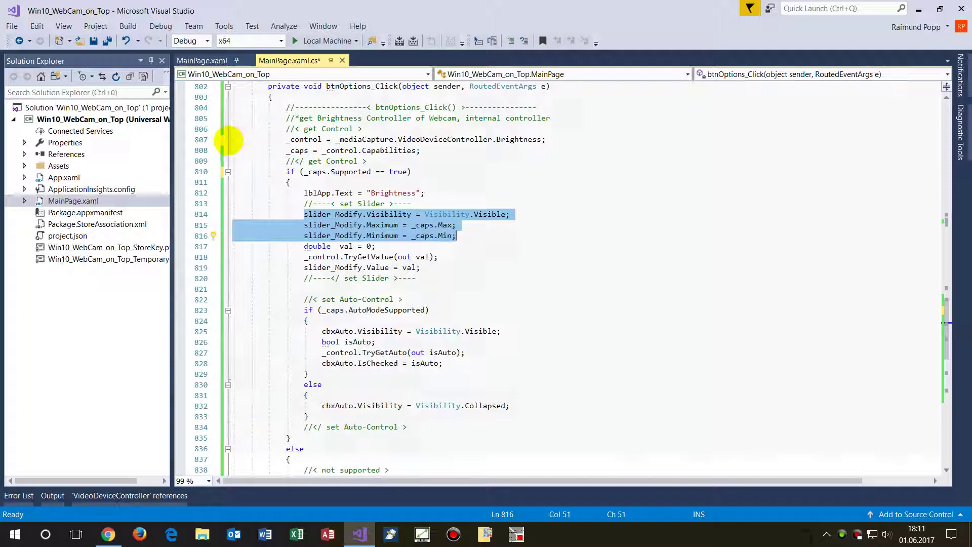
In MainPage.xaml, select the slider_Modify element and set its Visibility to Visible
left_click(201, 60)
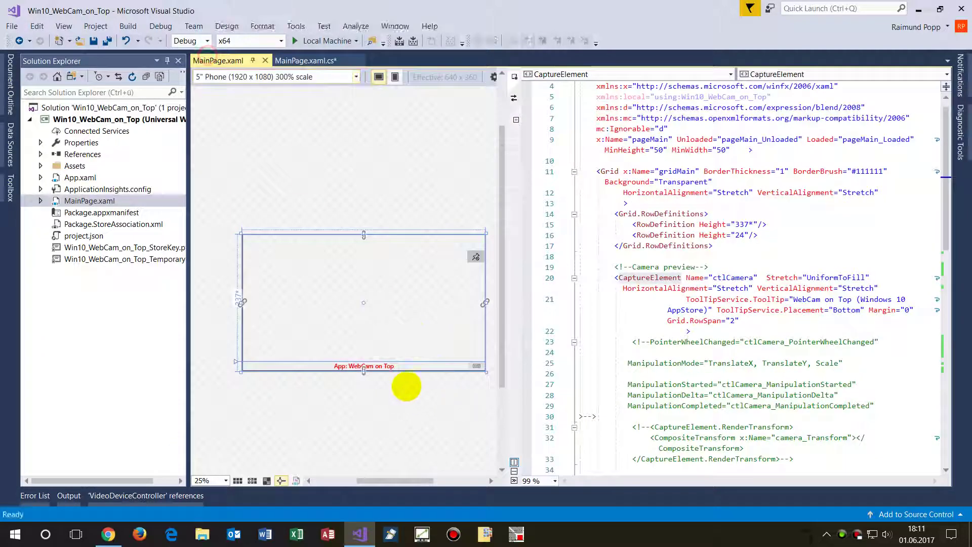
scroll(738, 337, "down", 6)
scroll(714, 334, "down", 4)
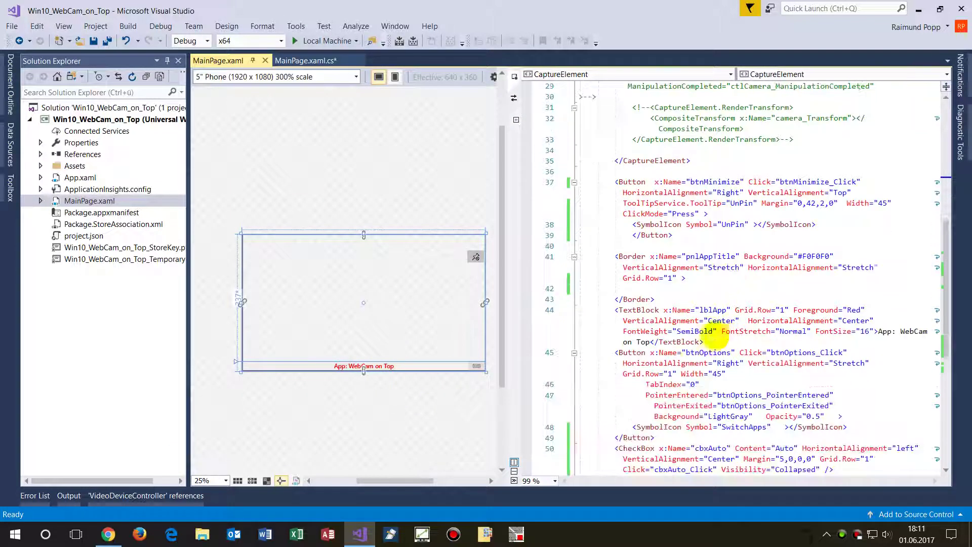
scroll(713, 334, "down", 3)
scroll(662, 370, "down", 3)
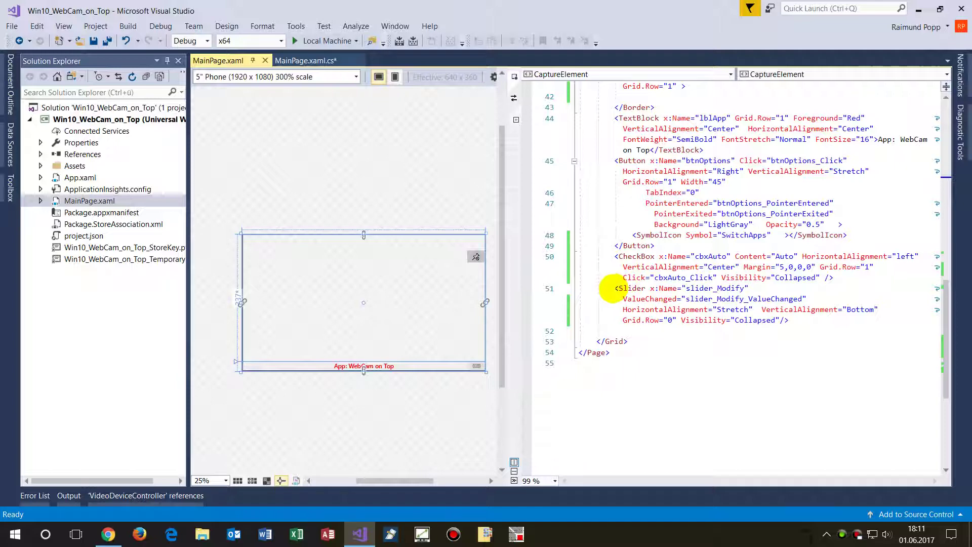
left_click_drag(614, 288, 791, 320)
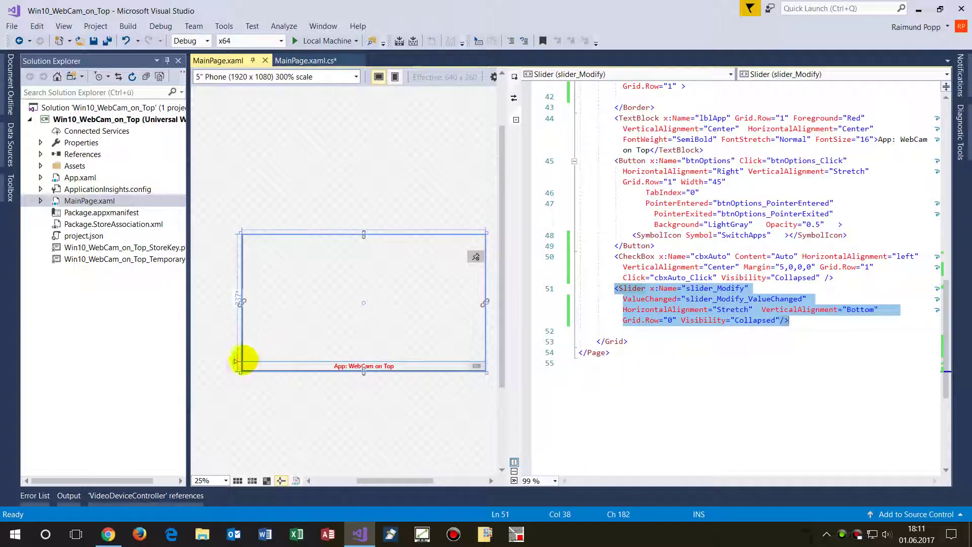
left_click(752, 320)
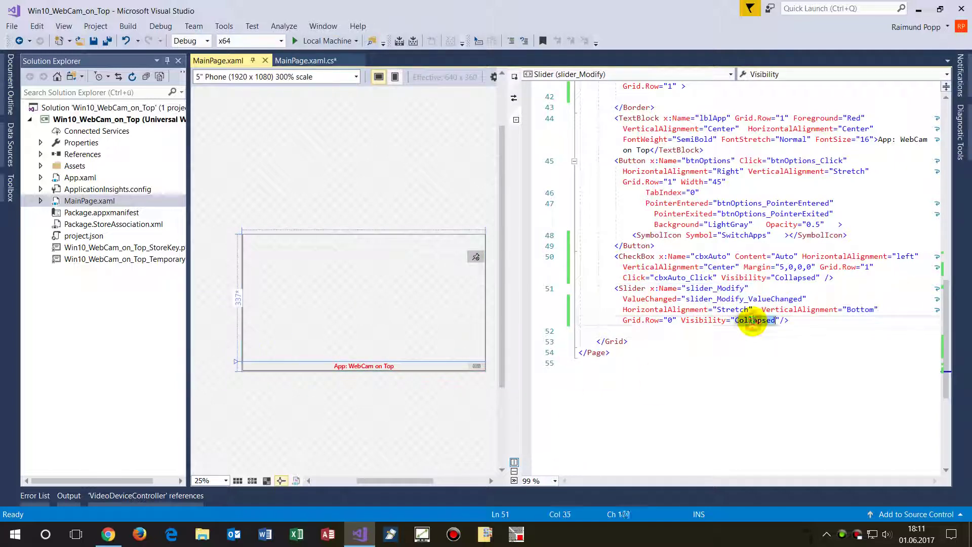
type("V")
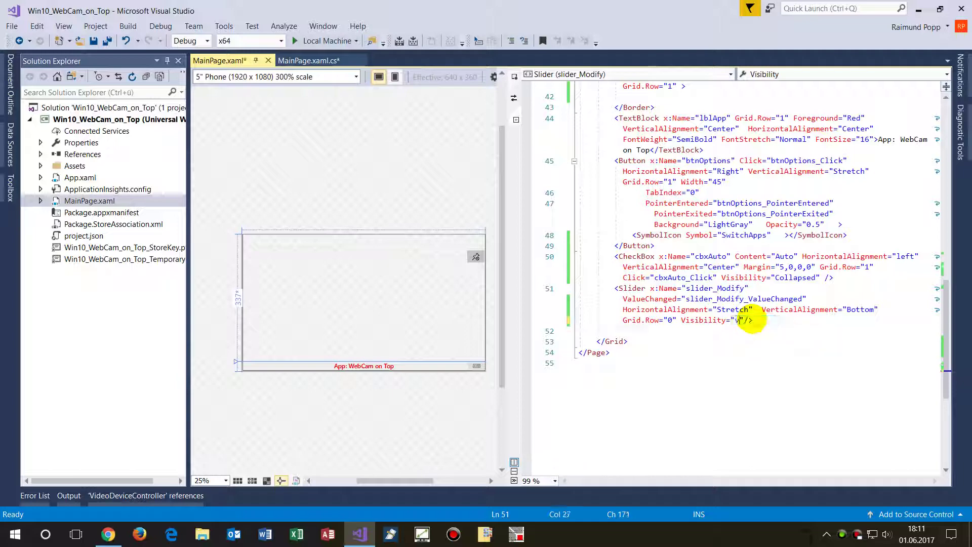
key("Return")
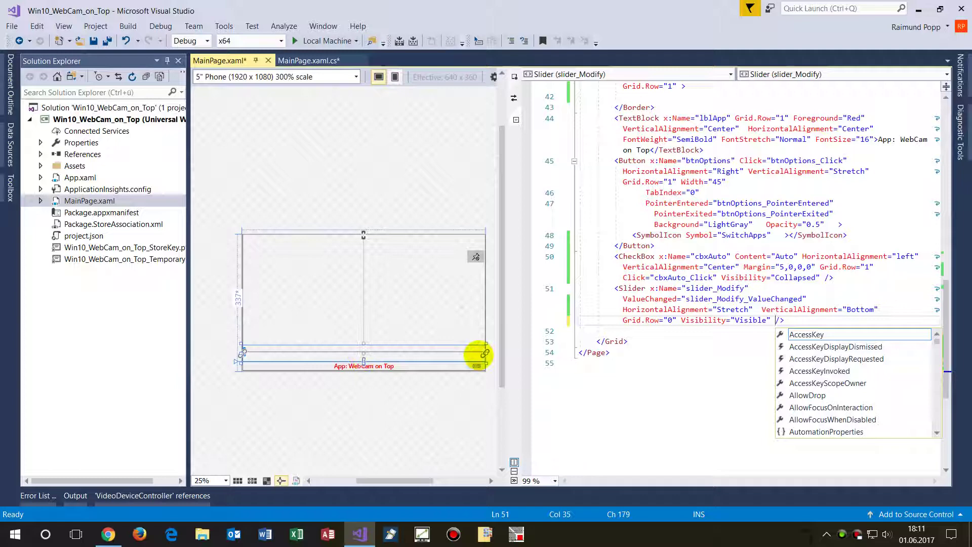
Change the slider's Visibility value back to Collapsed
left_click(751, 320)
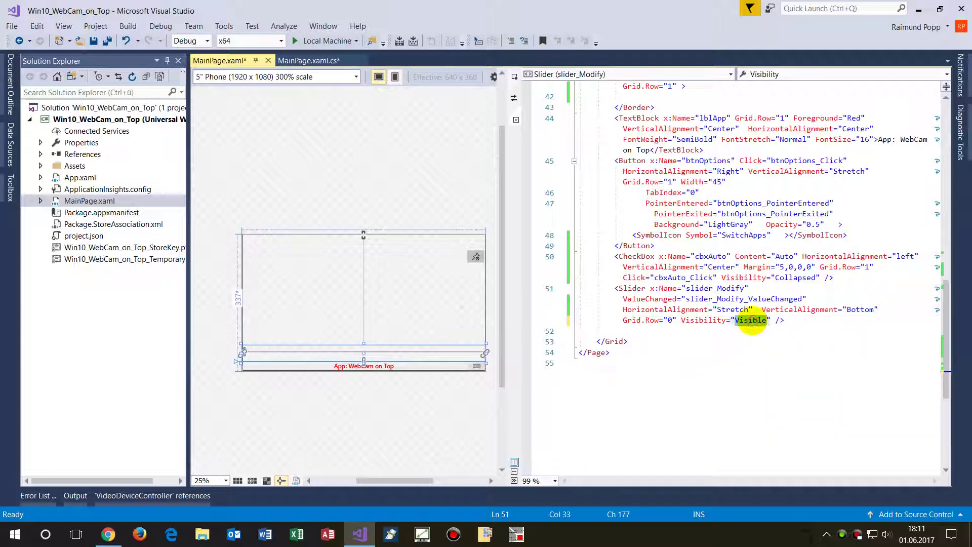
key("Right")
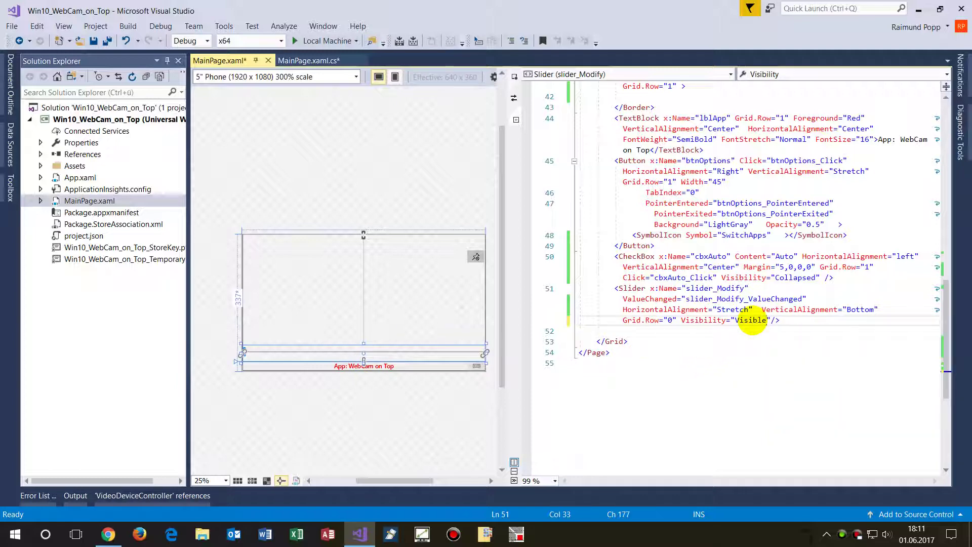
type("Collapsed")
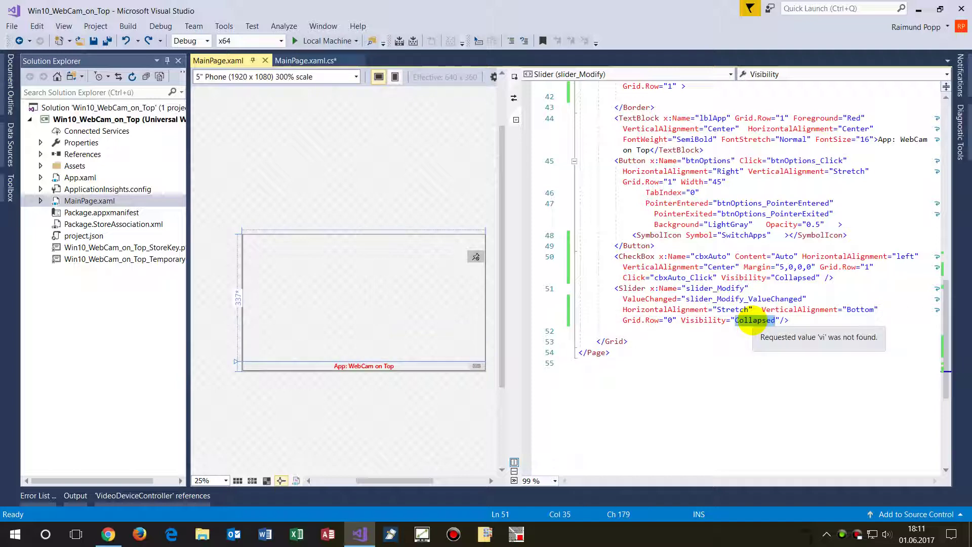
left_click(296, 61)
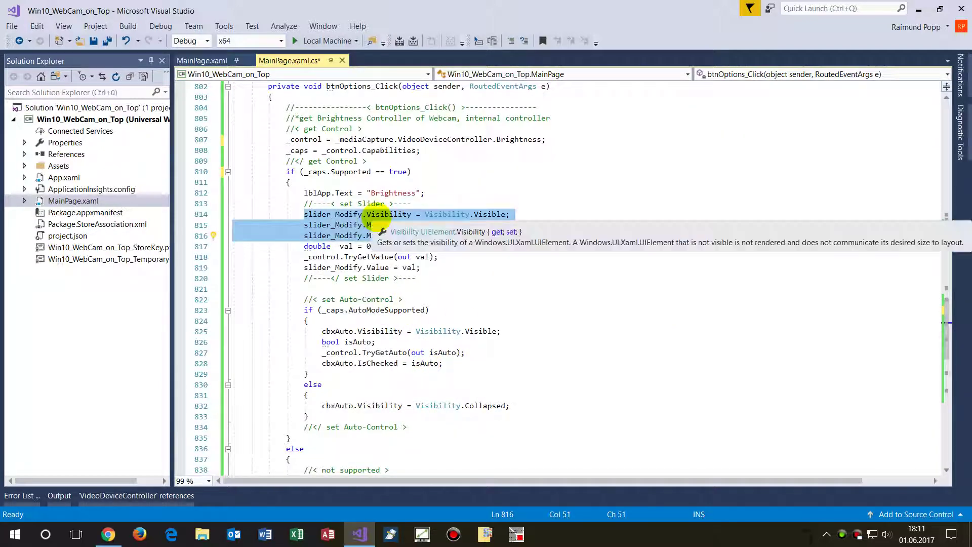
Set a breakpoint on the slider_Modify.Maximum = _caps.Max line and run on Local Machine
left_click(383, 234)
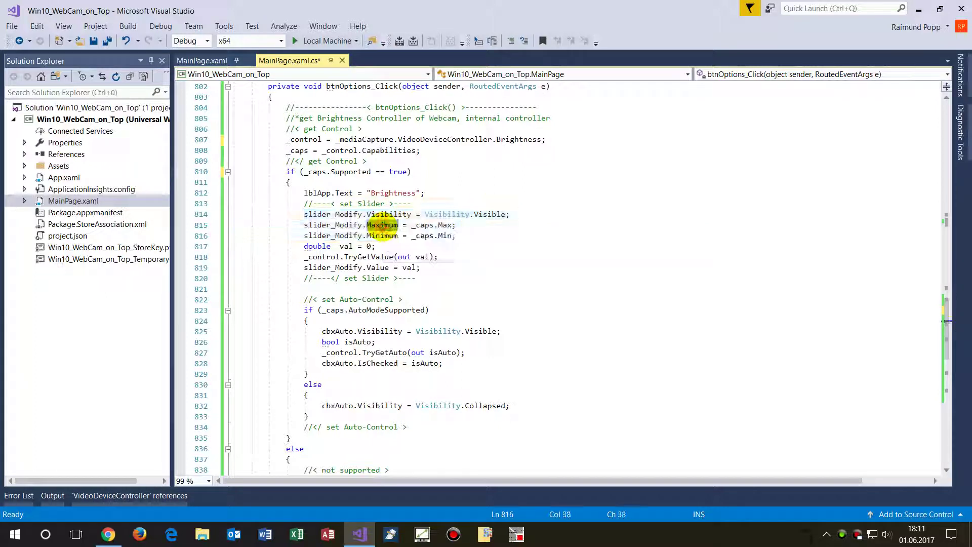
left_click(370, 236)
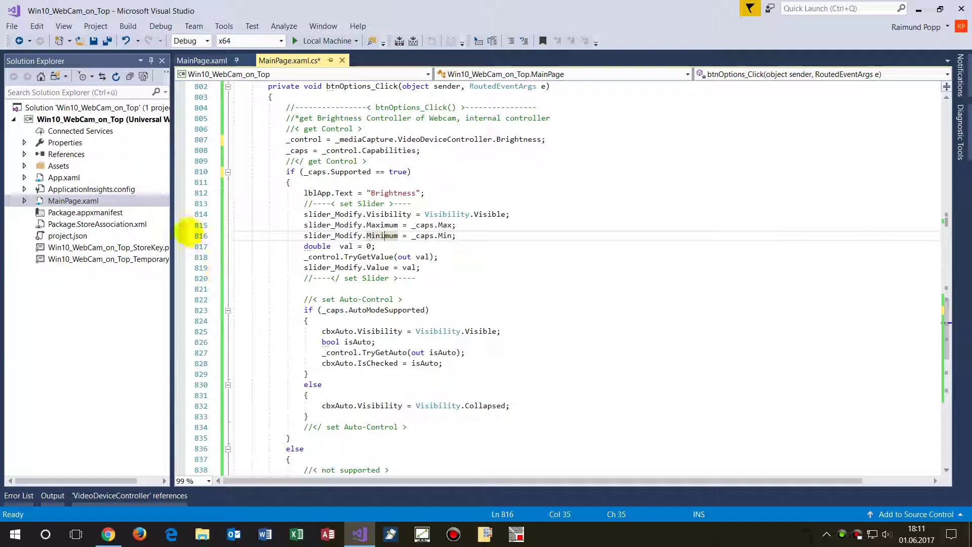
left_click(181, 225)
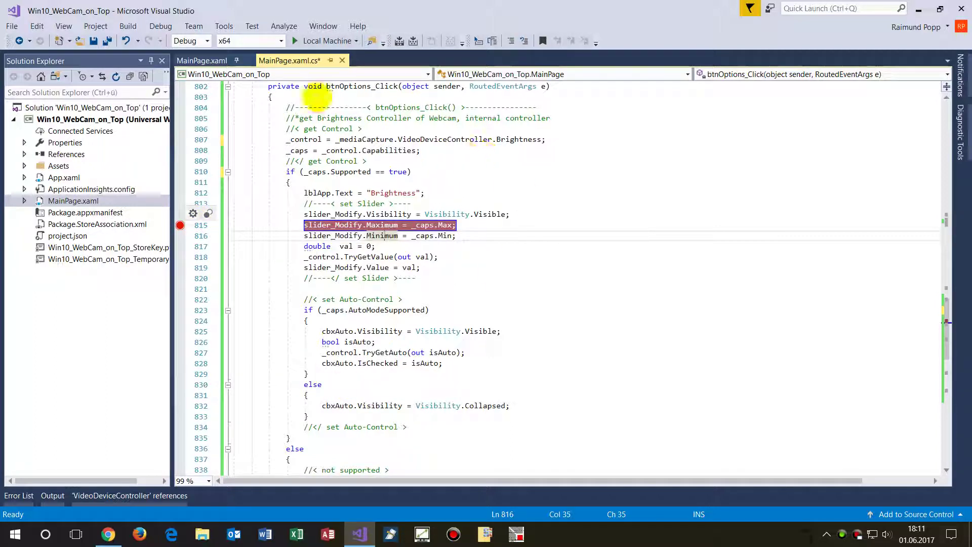
left_click(327, 40)
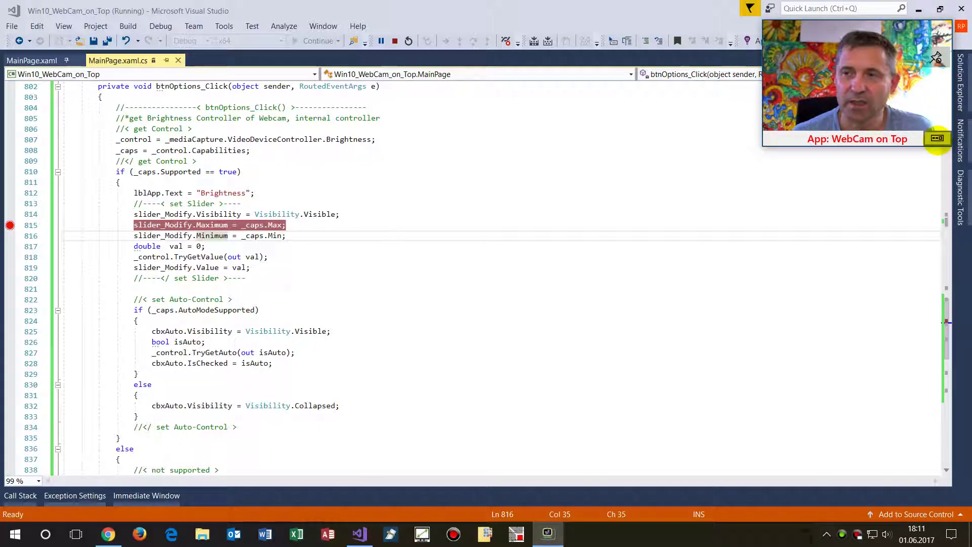
Trigger the options handler to hit the breakpoint, then QuickWatch _caps with Shift+F9
left_click(937, 140)
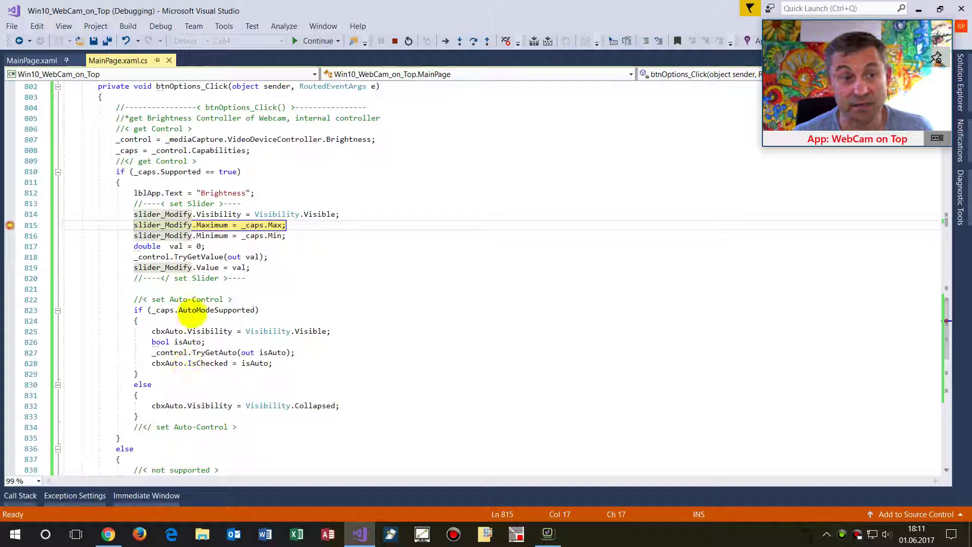
left_click(150, 225)
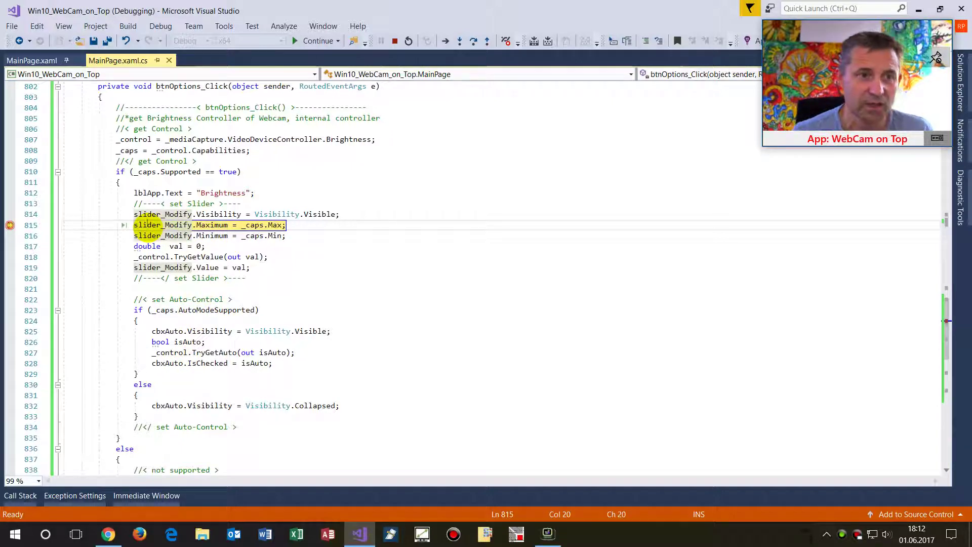
mouse_move(136, 140)
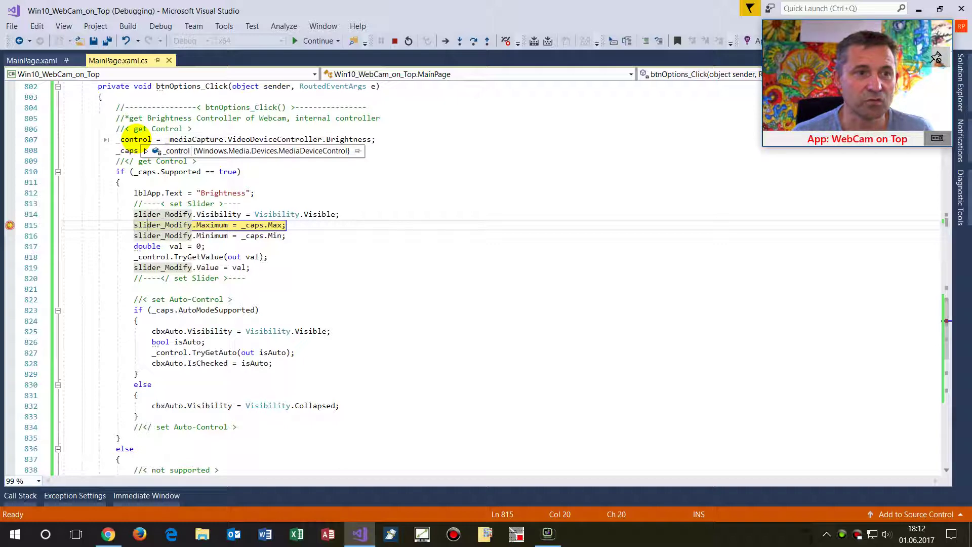
double_click(129, 150)
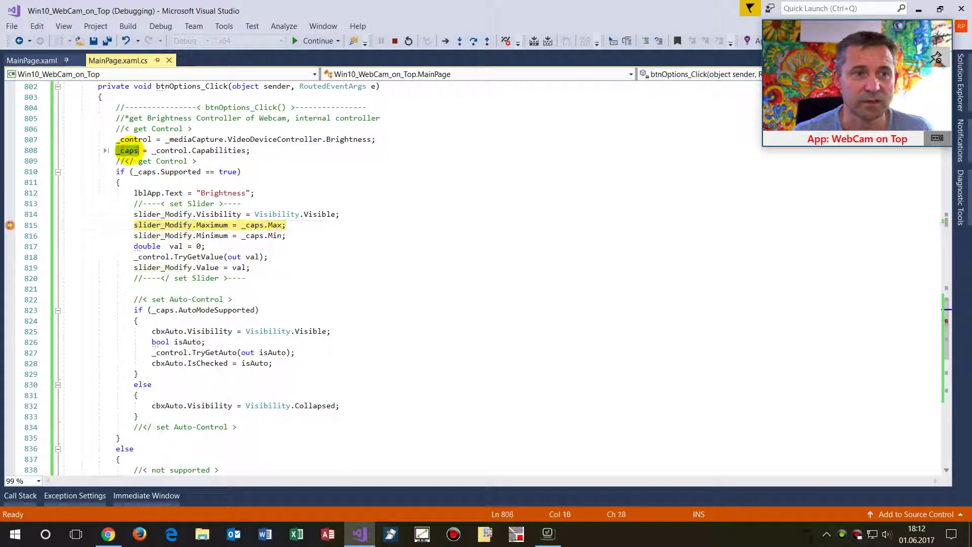
key("shift+F9")
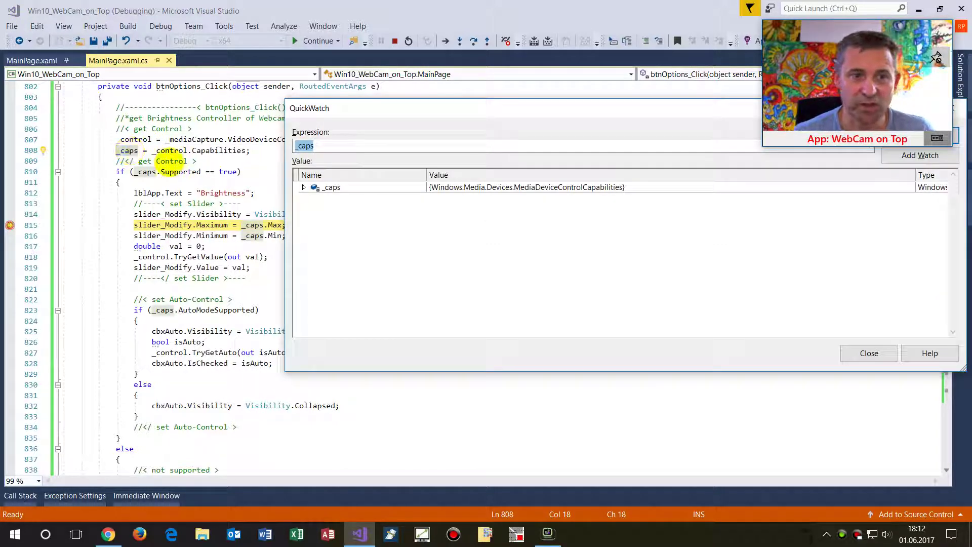
Add _caps to the watch list and close the QuickWatch dialog
left_click_drag(568, 115, 387, 132)
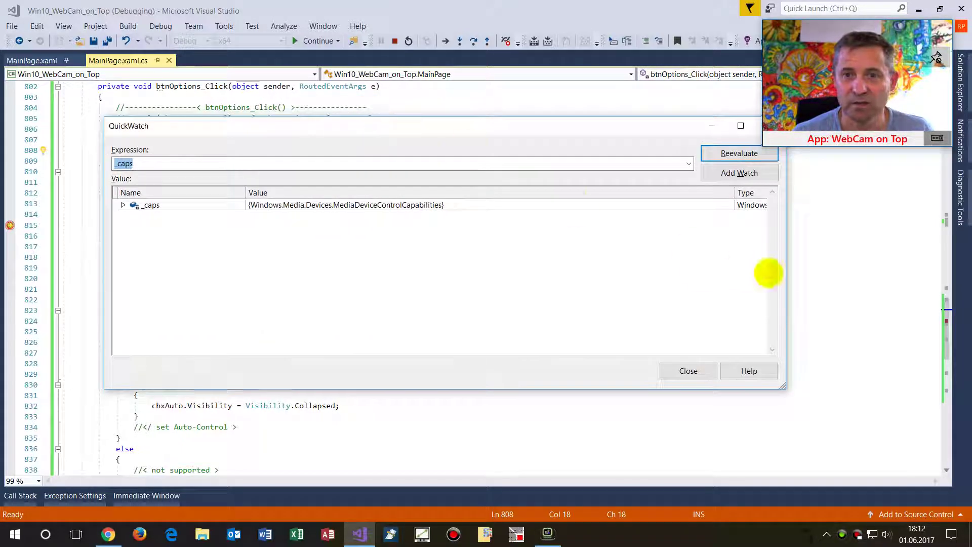
left_click(730, 175)
mouse_move(634, 106)
left_mouse_down()
mouse_move(136, 206)
mouse_move(202, 210)
left_mouse_up()
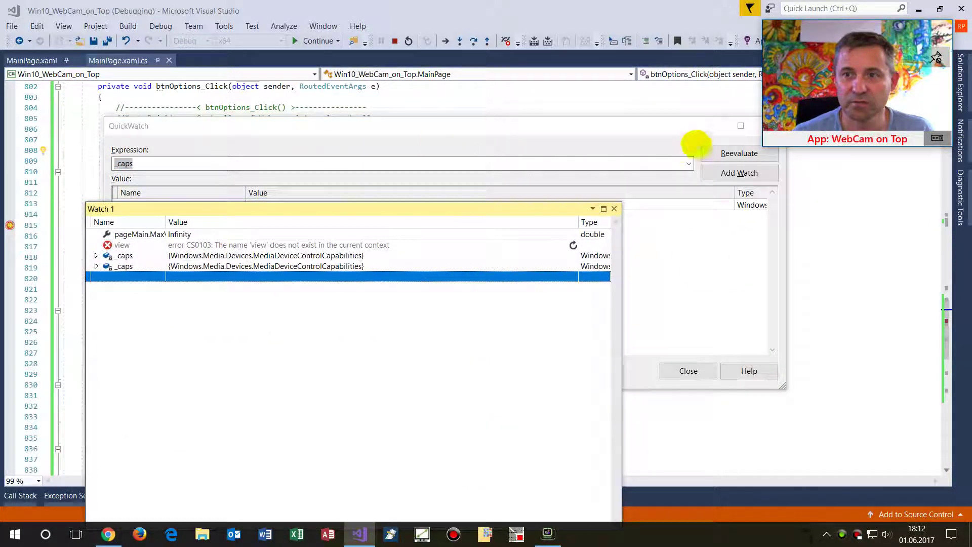
left_click(677, 122)
left_click(739, 127)
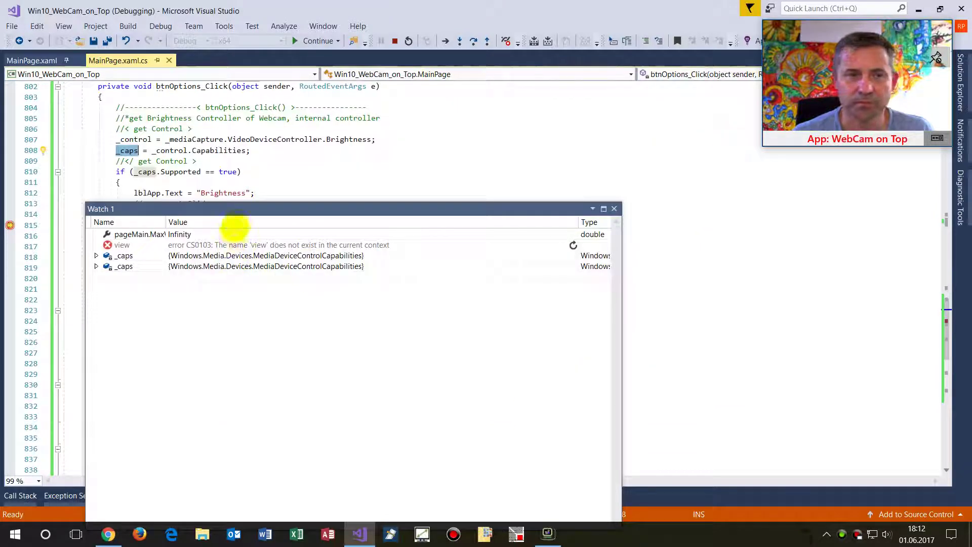
Delete the duplicate _caps and stale pageMain entries from Watch 1
left_click_drag(239, 213, 354, 103)
left_click(310, 156)
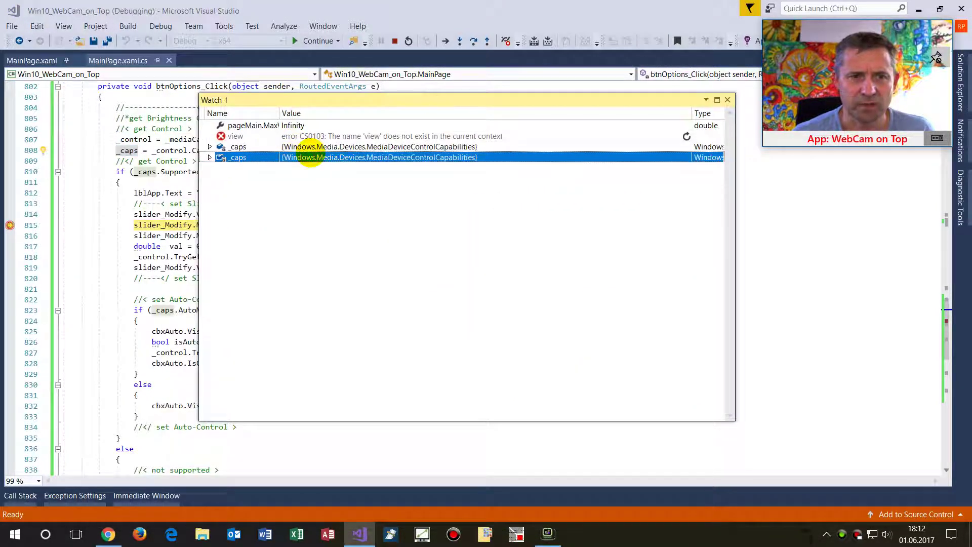
key("Delete")
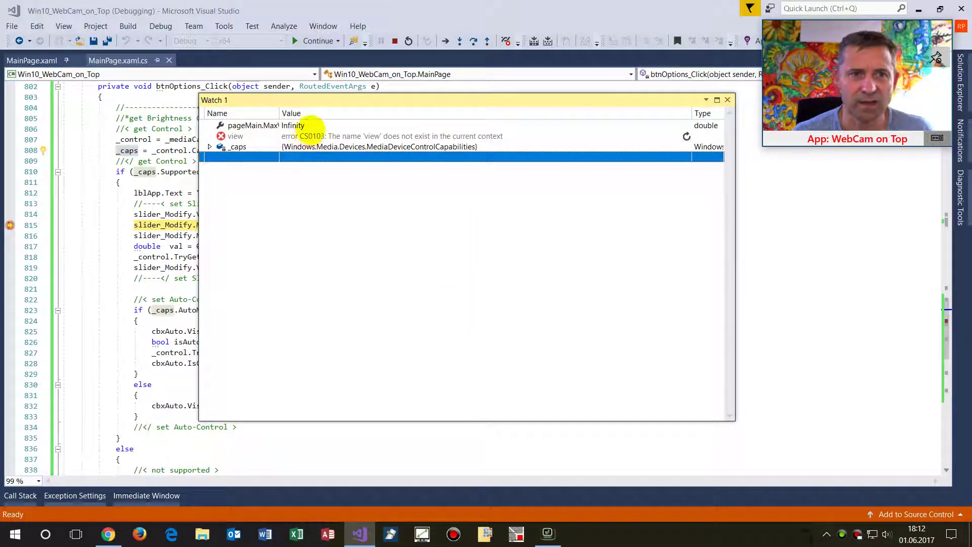
left_click(312, 127)
key("Delete")
key("Delete")
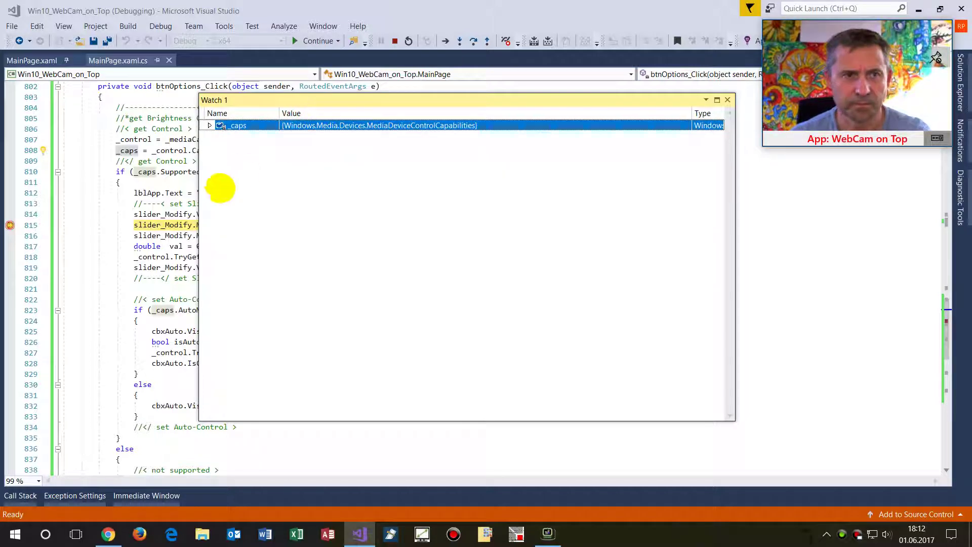
Drag _control into Watch 1 and expand its Capabilities
left_click(131, 140)
double_click(131, 140)
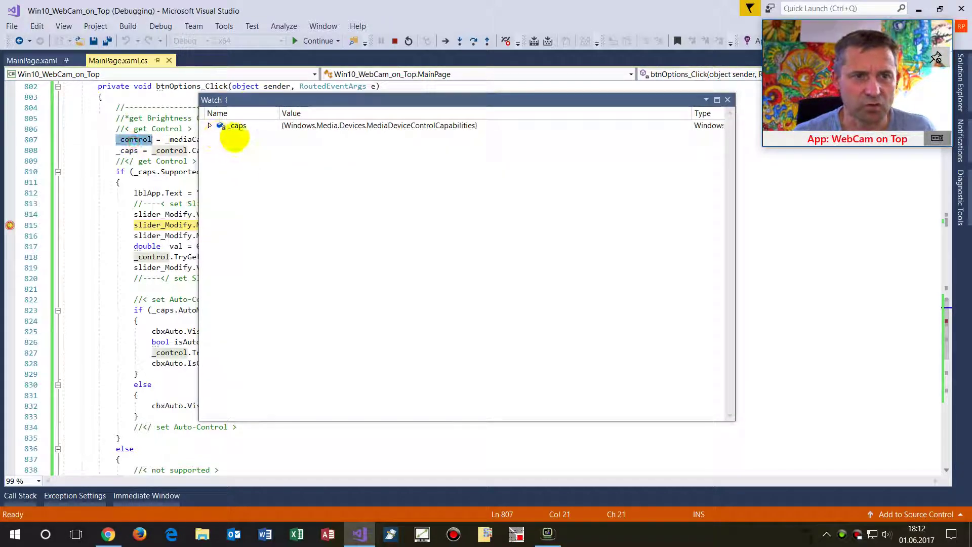
left_click_drag(133, 139, 235, 137)
left_click(210, 136)
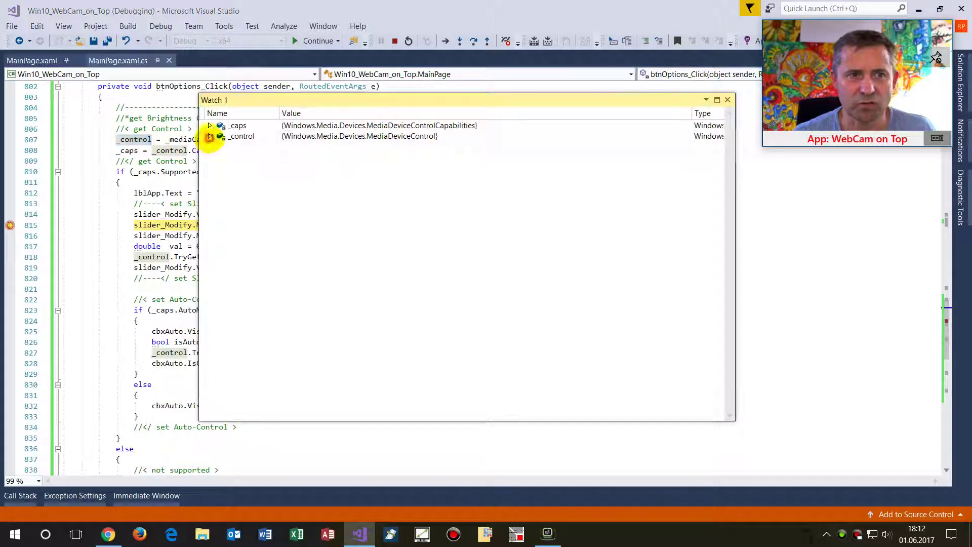
left_click(220, 147)
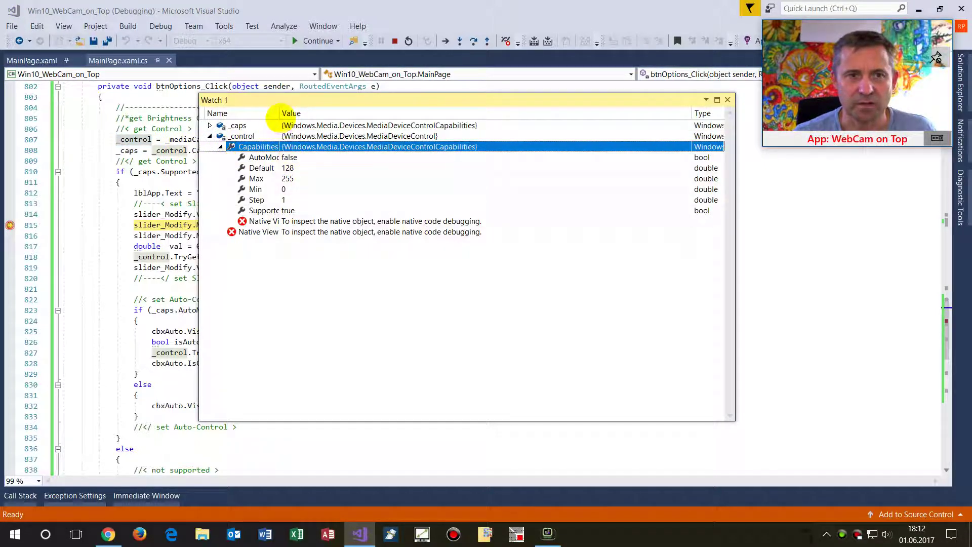
Review the brightness capabilities: Max 255, Min 0, Step 1, Supported true
double_click(281, 114)
left_click_drag(308, 100, 332, 176)
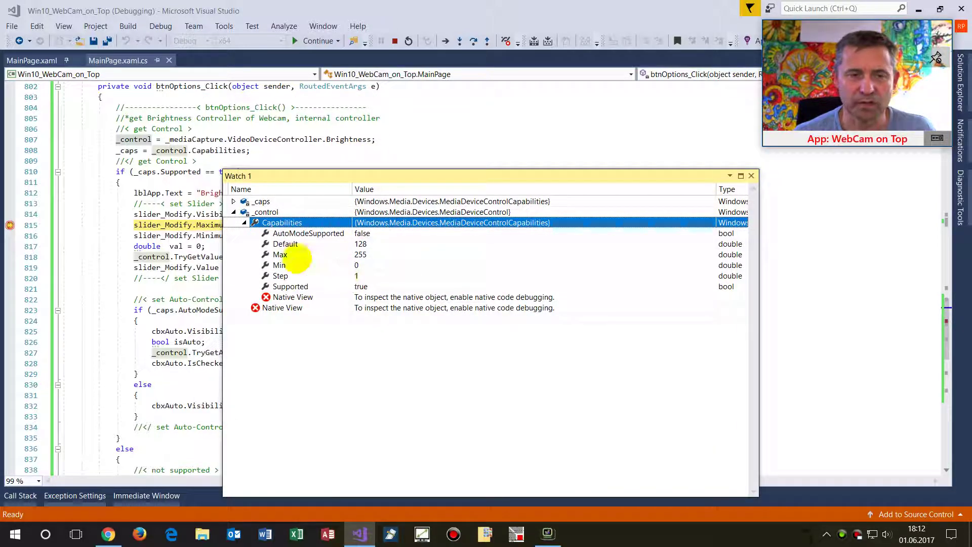
left_click(363, 255)
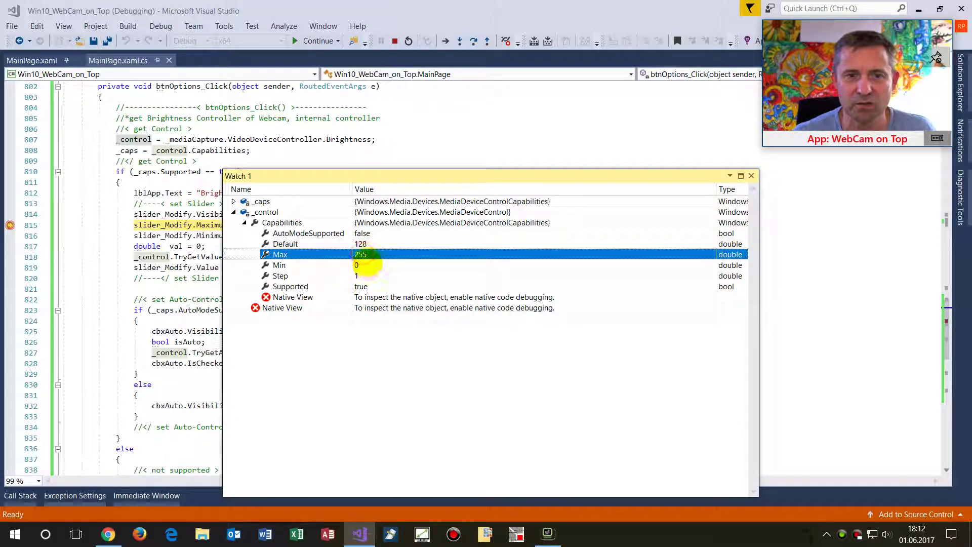
double_click(359, 265)
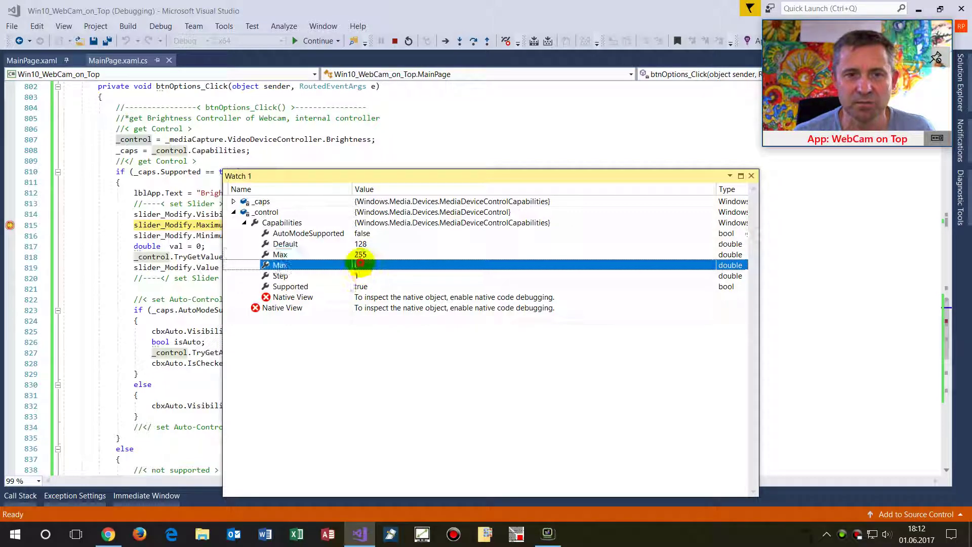
left_click(360, 275)
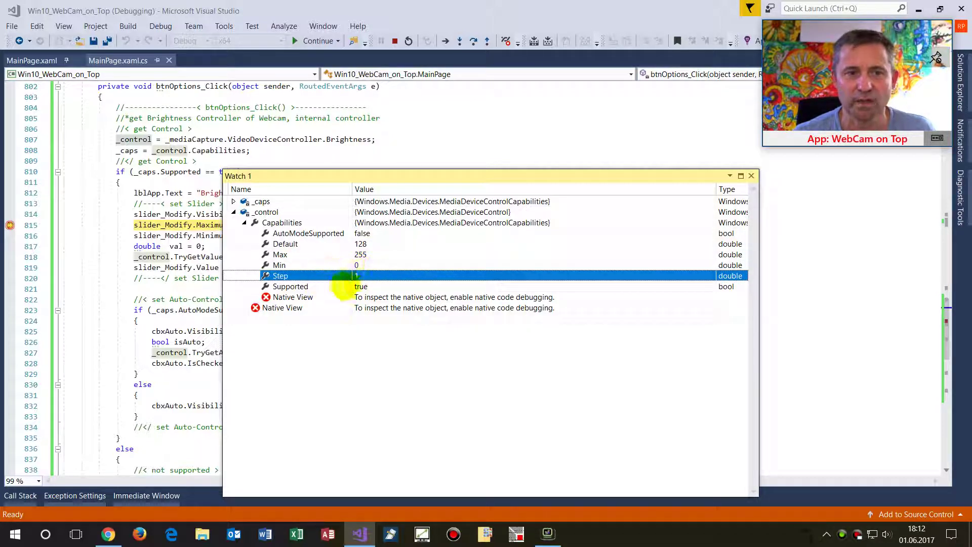
left_click(364, 287)
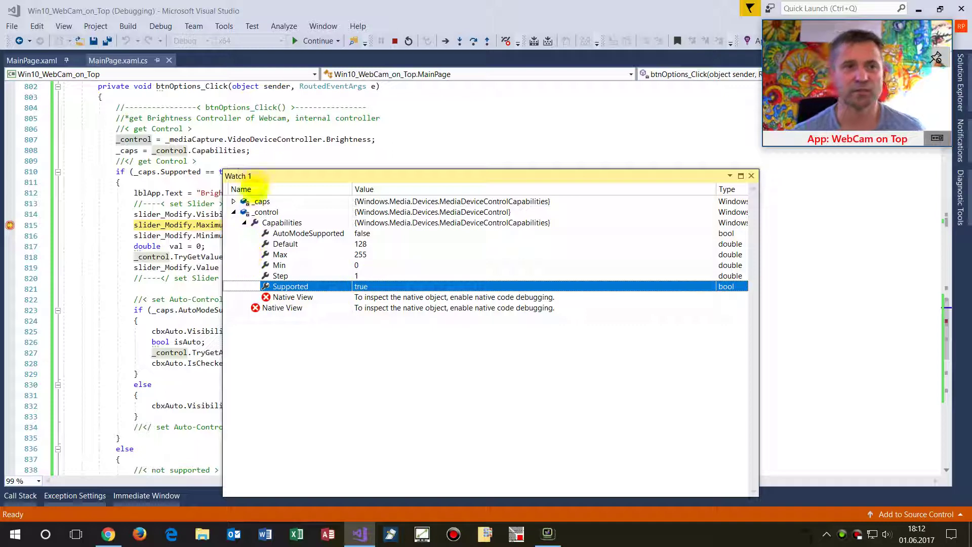
left_click_drag(227, 173, 361, 287)
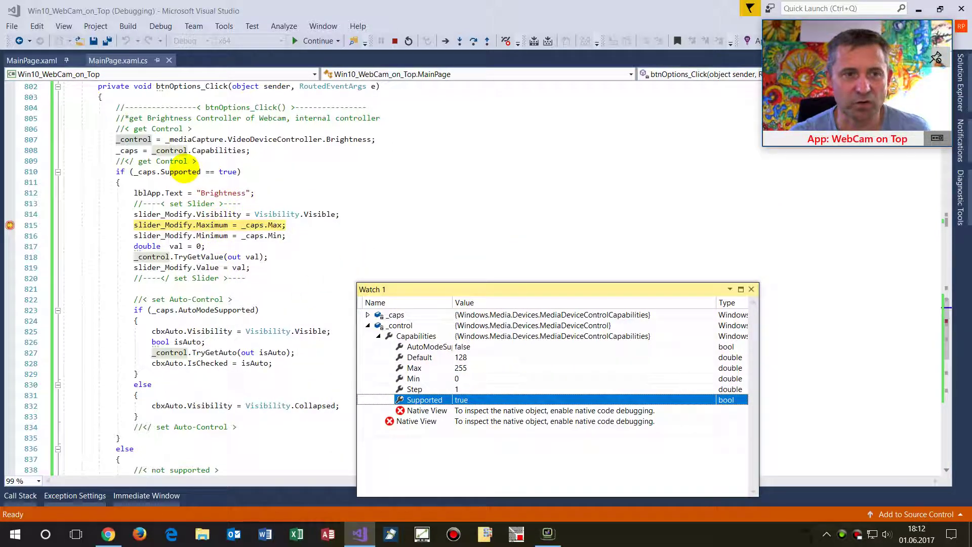
Highlight the Supported check and the TryGetValue call in the paused brightness code
left_click(169, 172)
double_click(169, 172)
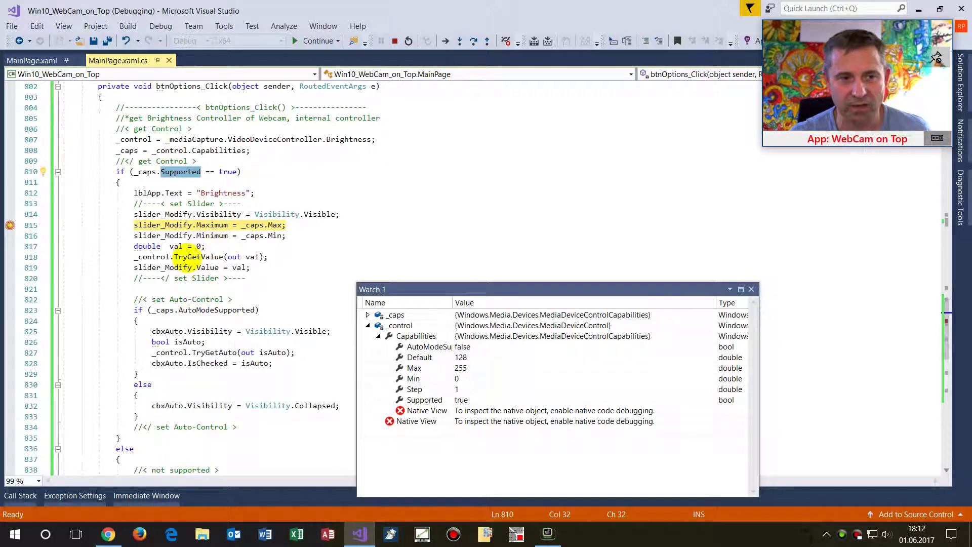
double_click(188, 257)
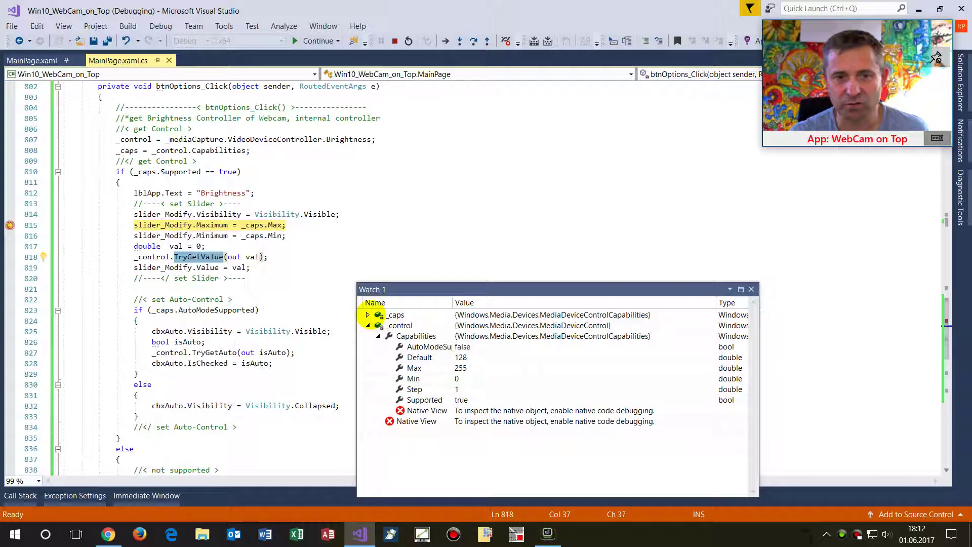
scroll(171, 304, "down", 3)
scroll(177, 297, "down", 2)
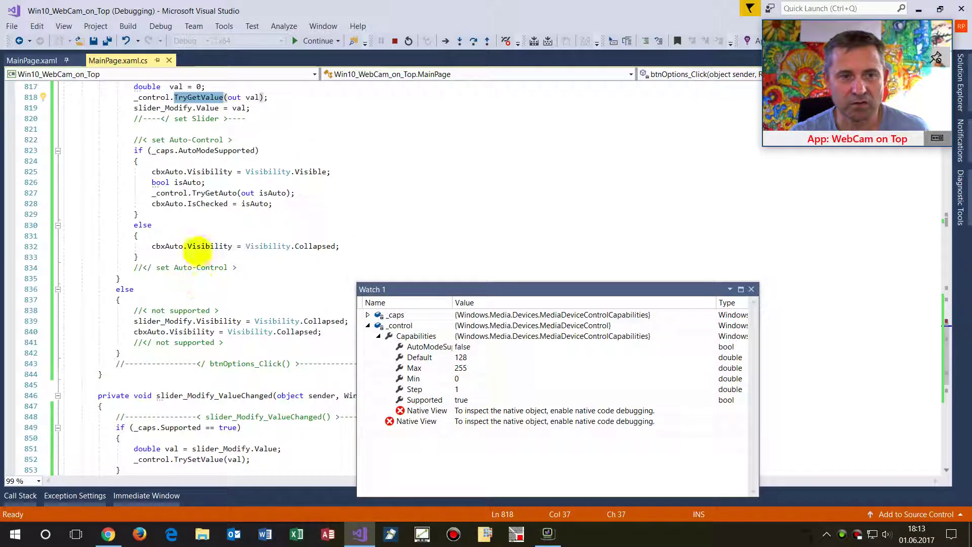
scroll(228, 191, "down", 1)
scroll(228, 193, "down", 5)
scroll(233, 195, "down", 3)
scroll(231, 199, "up", 2)
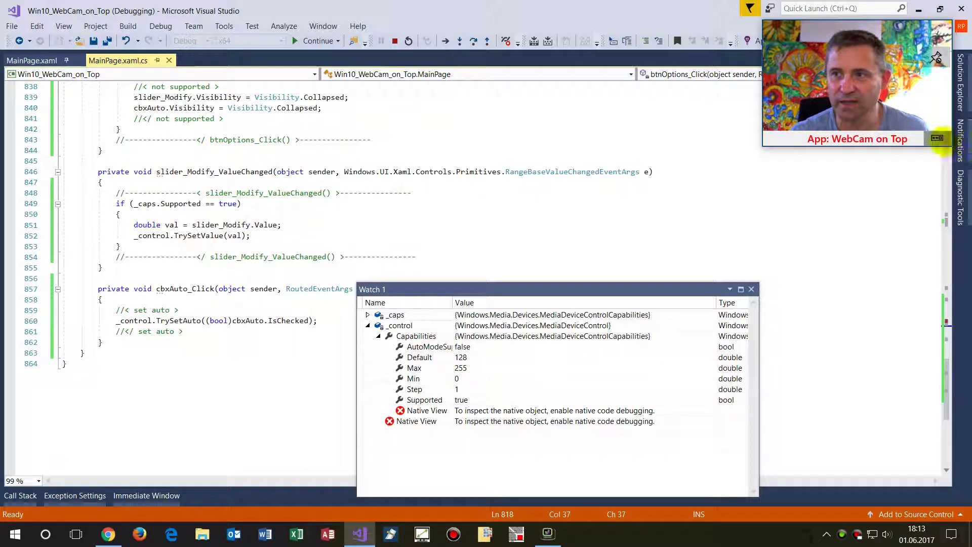
scroll(416, 148, "up", 5)
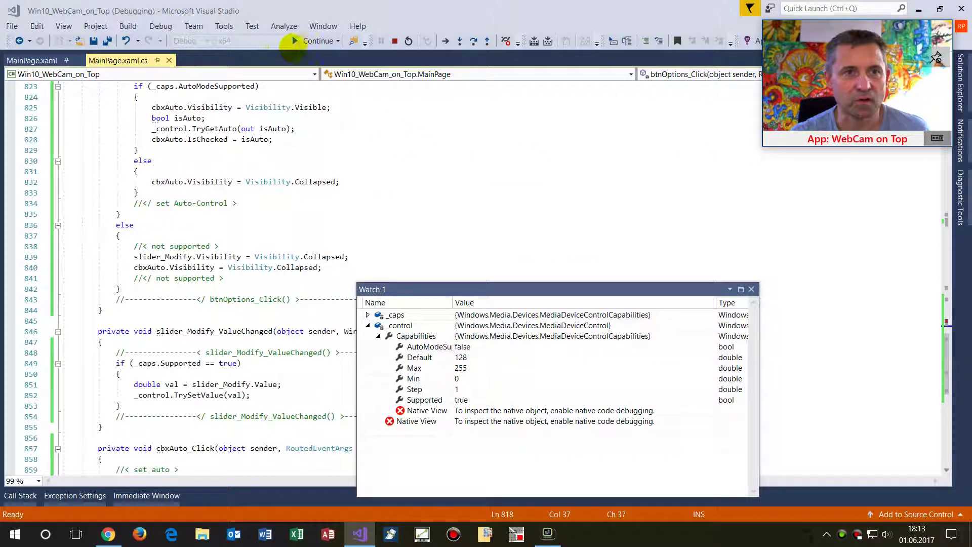
Continue past both breakpoints, lower the app's Brightness slider, and select the slider handler name
left_click(294, 42)
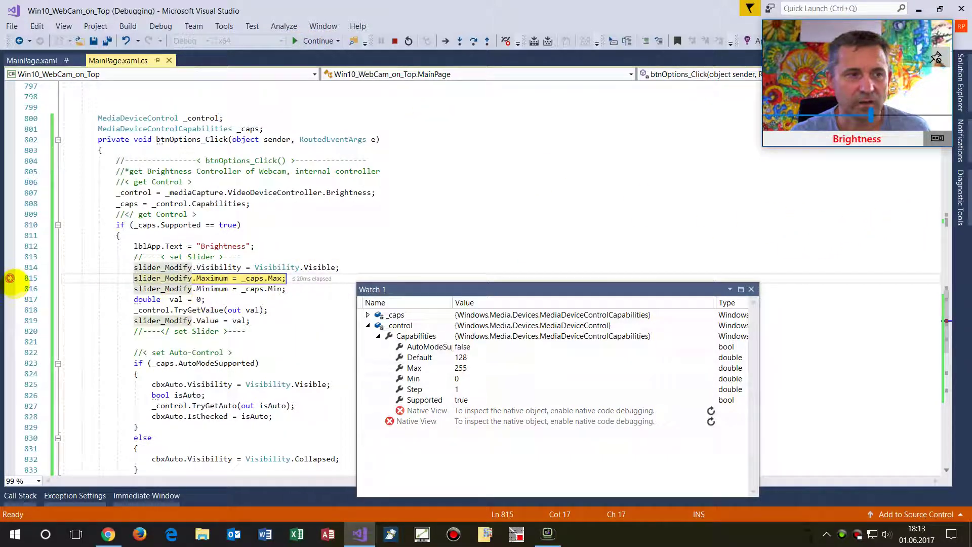
left_click(314, 41)
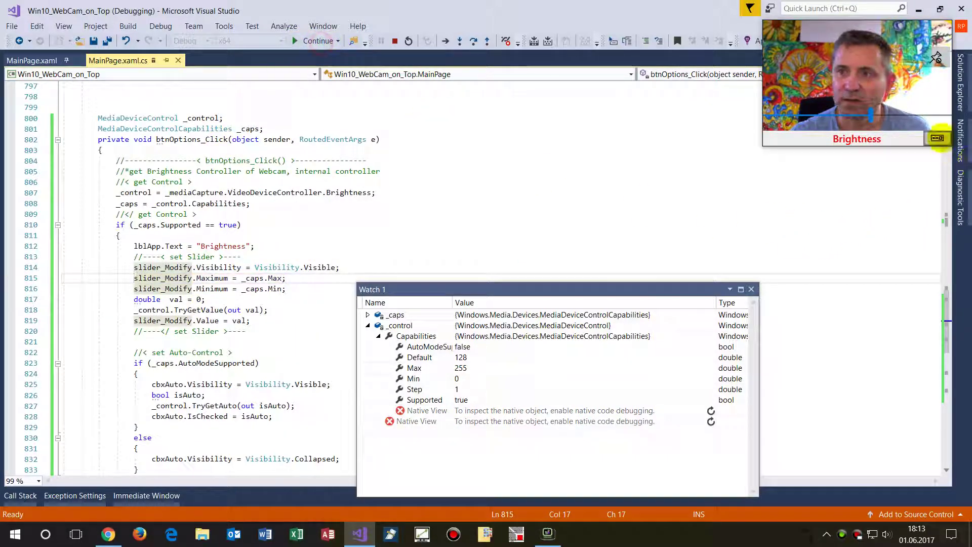
mouse_move(871, 116)
left_mouse_down()
mouse_move(810, 116)
mouse_move(881, 116)
left_mouse_up()
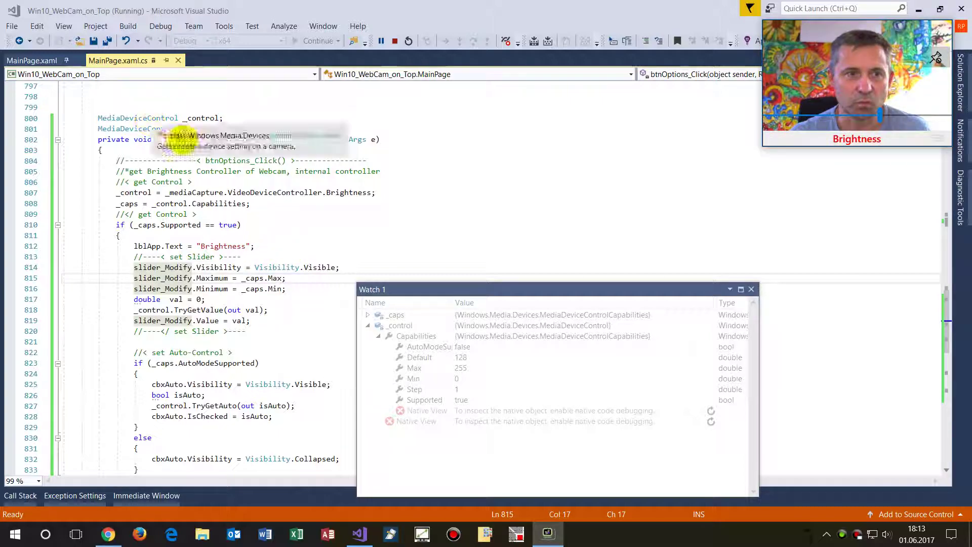
scroll(213, 251, "down", 6)
scroll(215, 249, "down", 3)
scroll(219, 245, "down", 2)
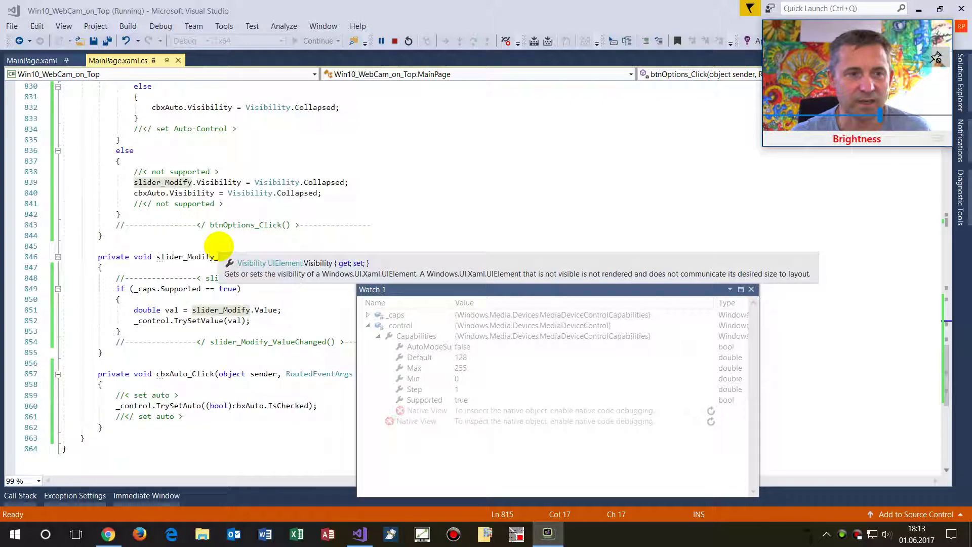
scroll(219, 245, "down", 1)
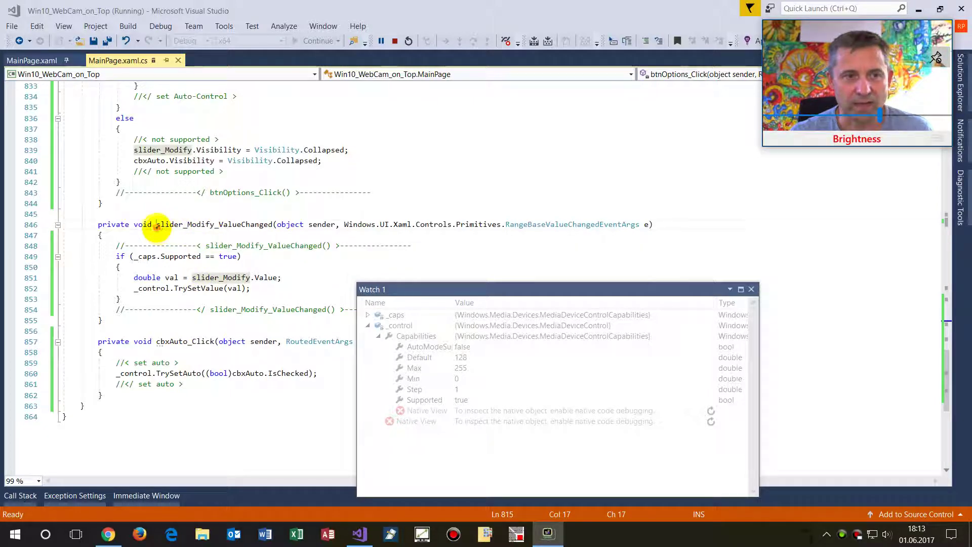
left_click_drag(156, 226, 214, 223)
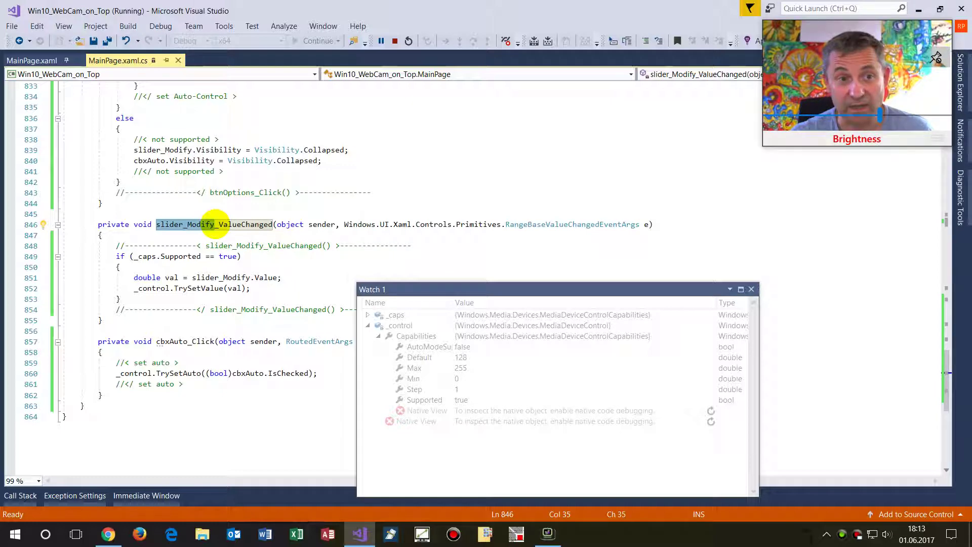
left_click(32, 59)
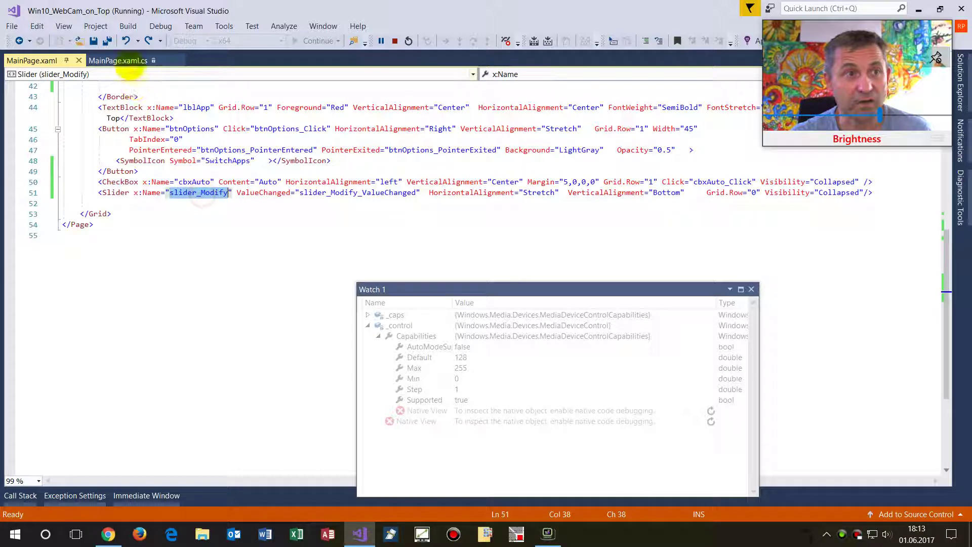
left_click(117, 60)
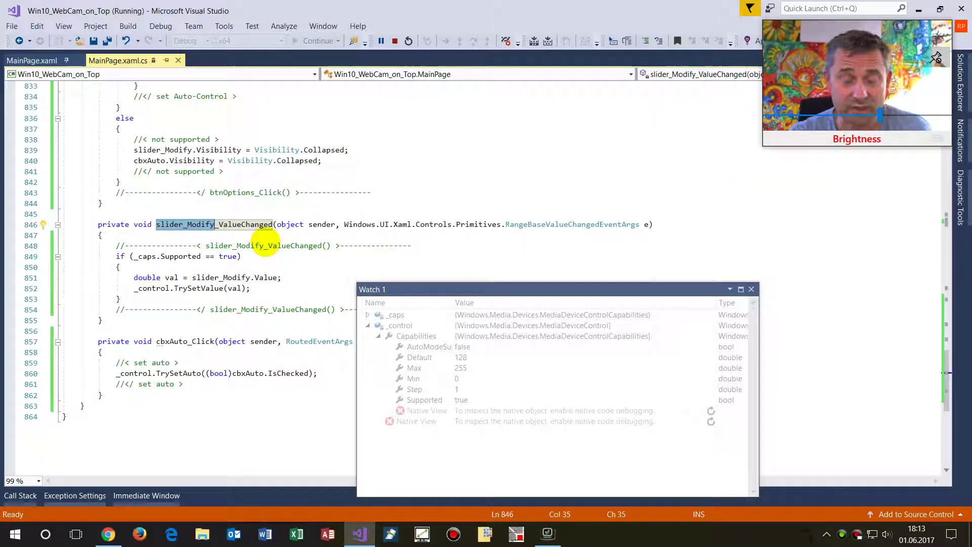
left_click(32, 60)
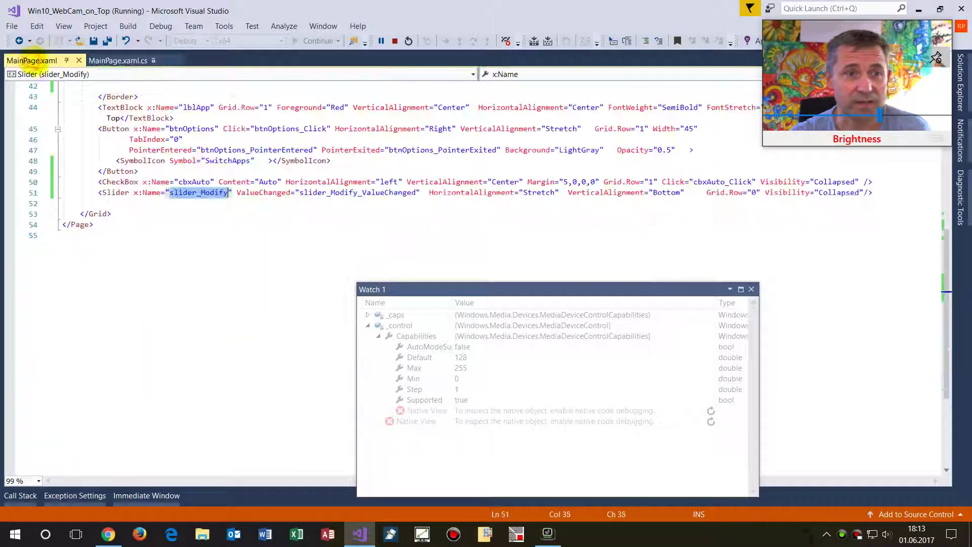
left_click_drag(300, 193, 368, 193)
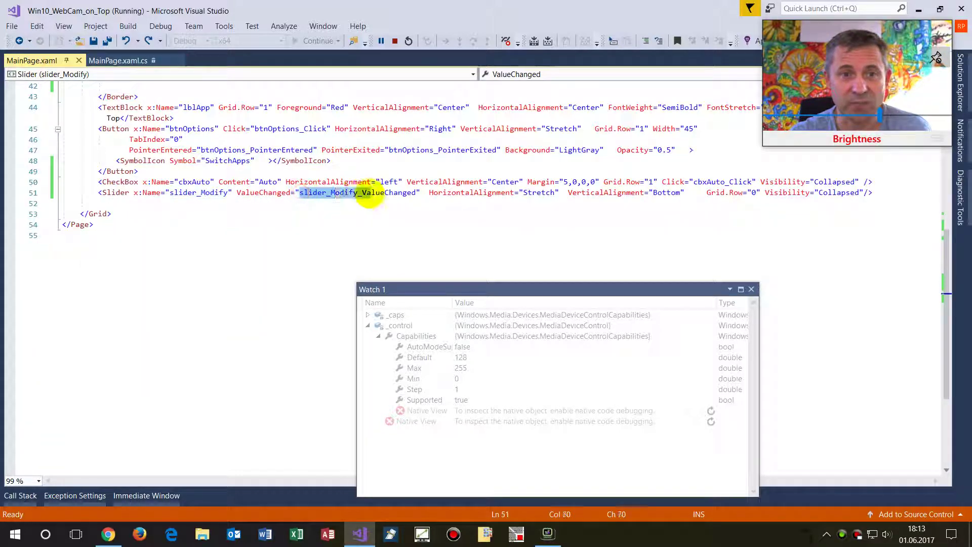
left_click(118, 59)
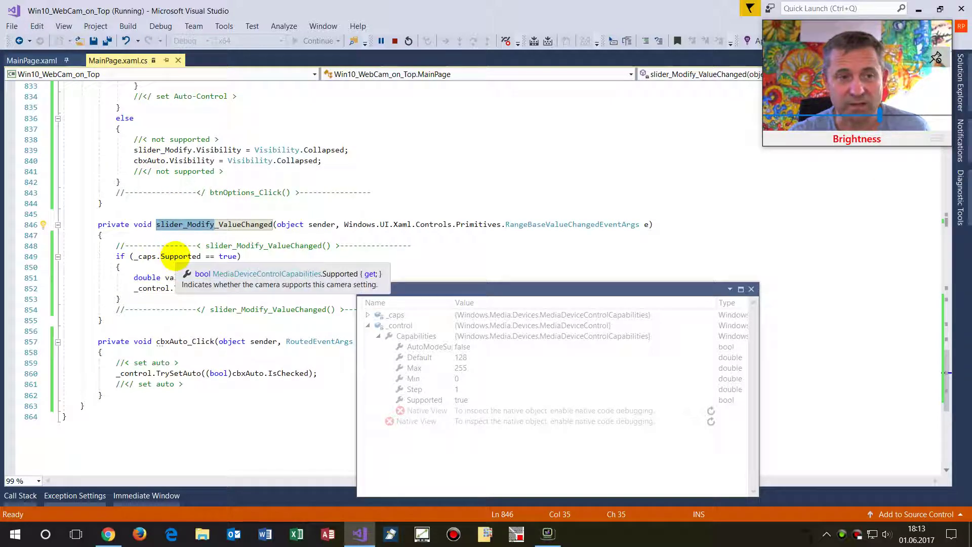
left_click(186, 256)
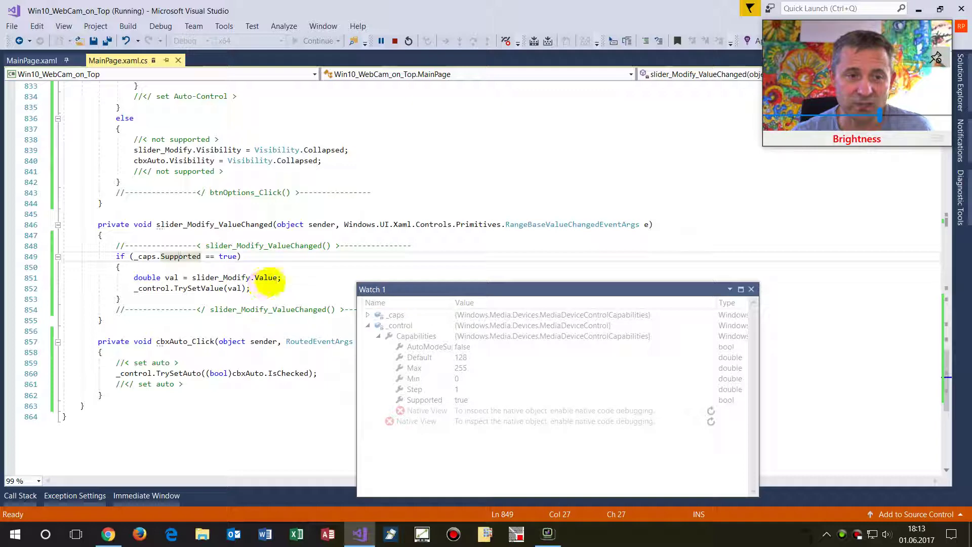
left_click(266, 277)
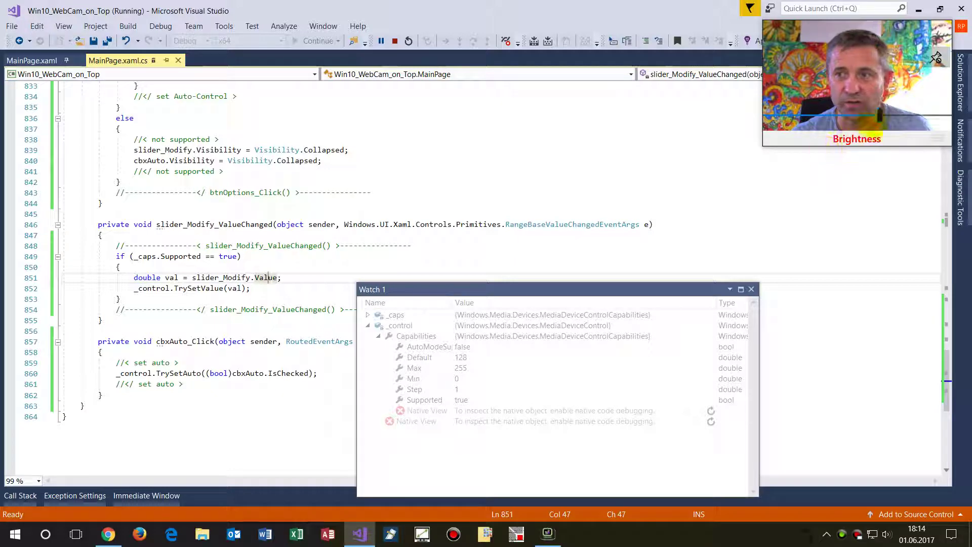
Dim the webcam further, close the app, stop debugging, and relaunch it on Local Machine
left_click_drag(881, 115, 778, 115)
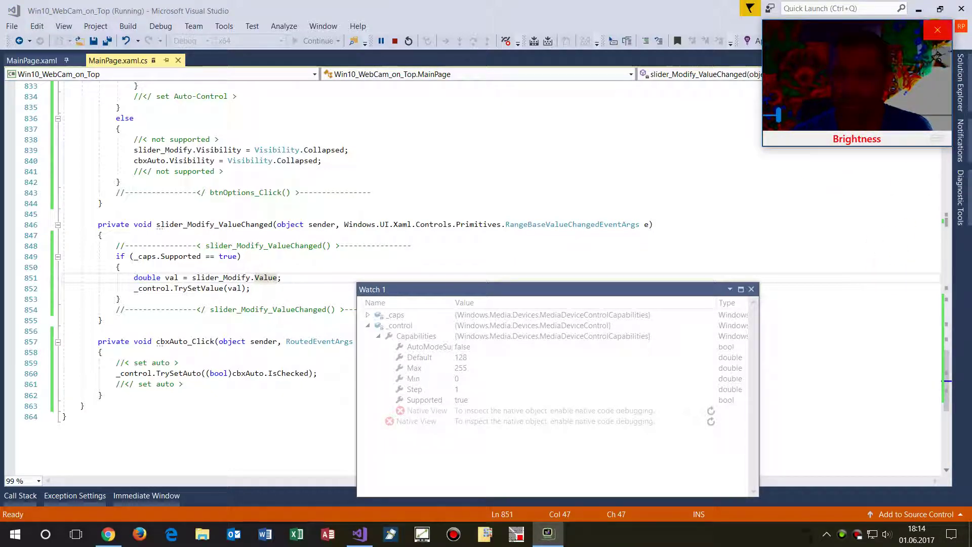
left_click(938, 30)
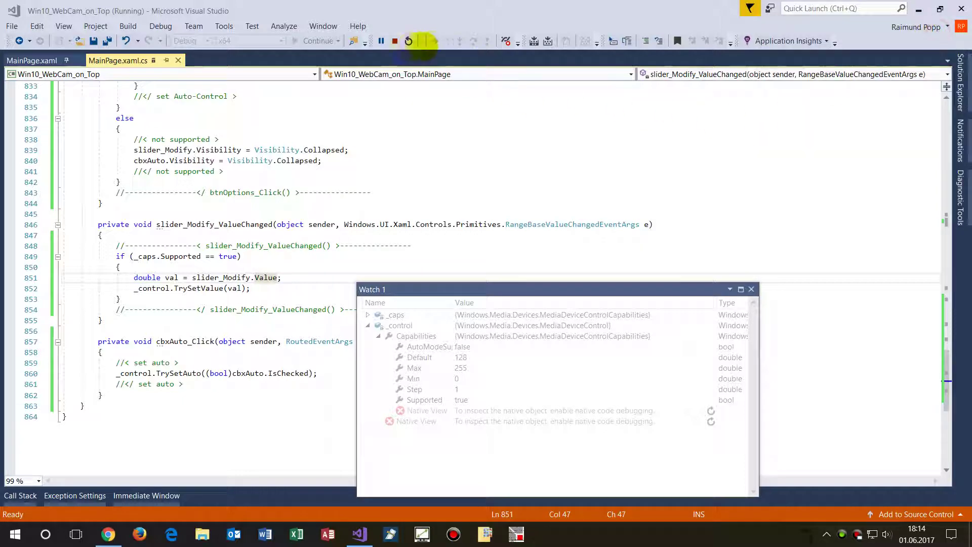
left_click(395, 41)
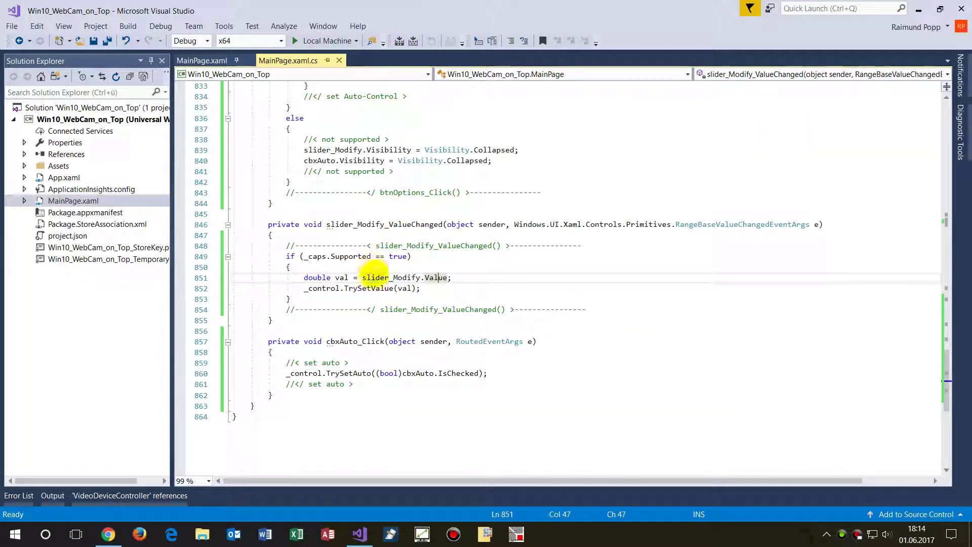
left_click(323, 289)
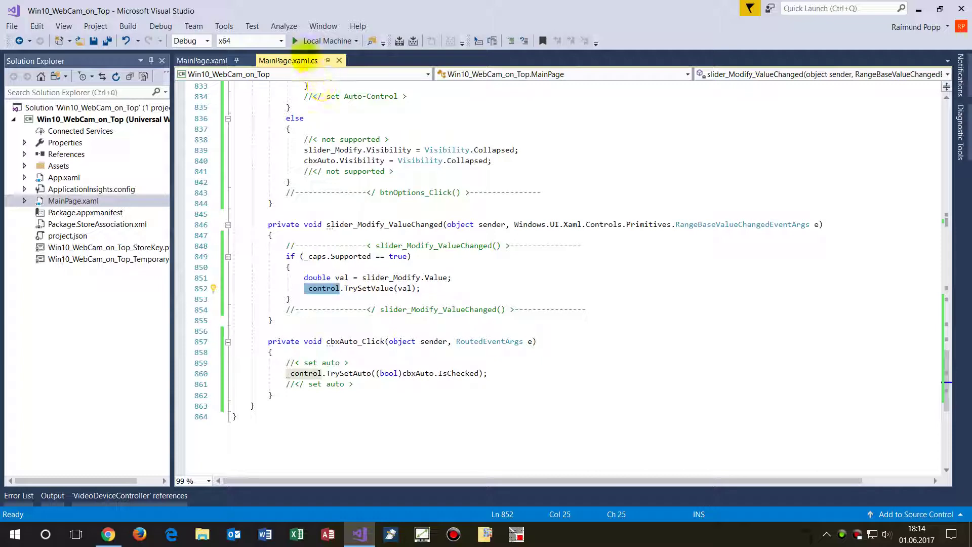
left_click(314, 40)
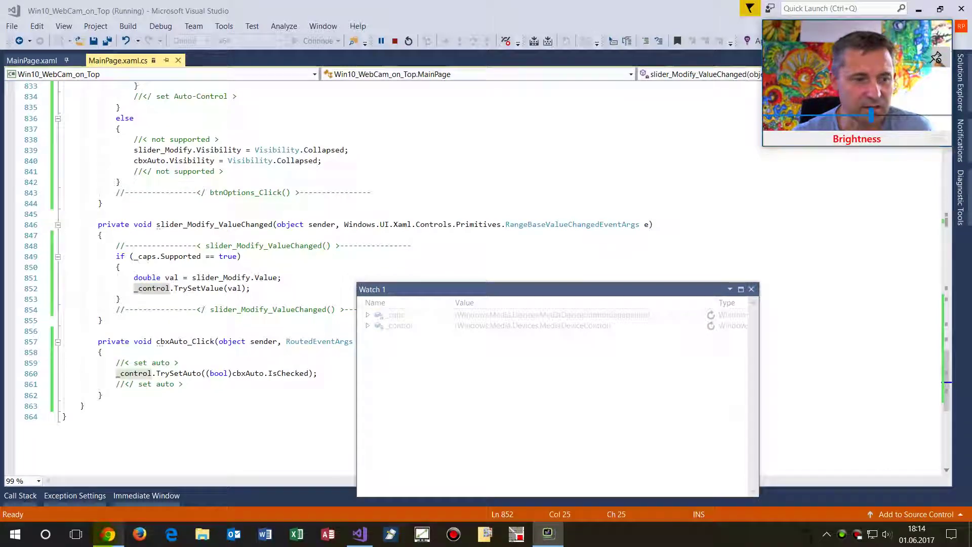
Show the Amazon Logitech C930e page in Chrome, then close the webcam app
left_click(108, 534)
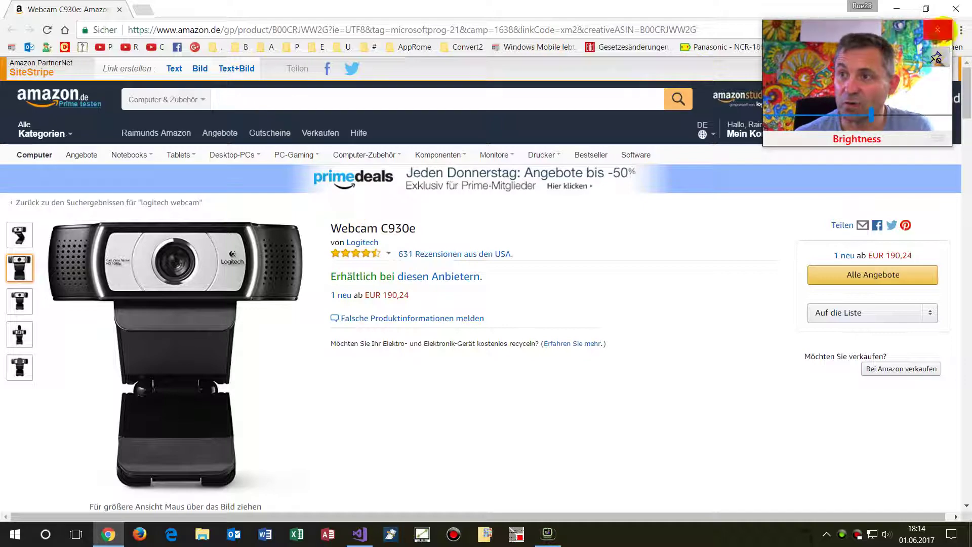
left_click(936, 59)
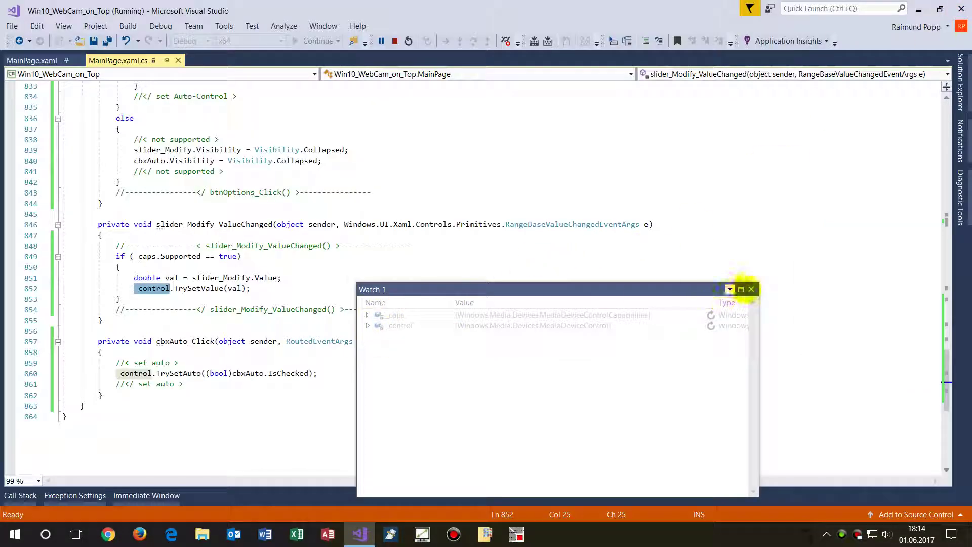
scroll(419, 250, "up", 5)
scroll(421, 254, "up", 2)
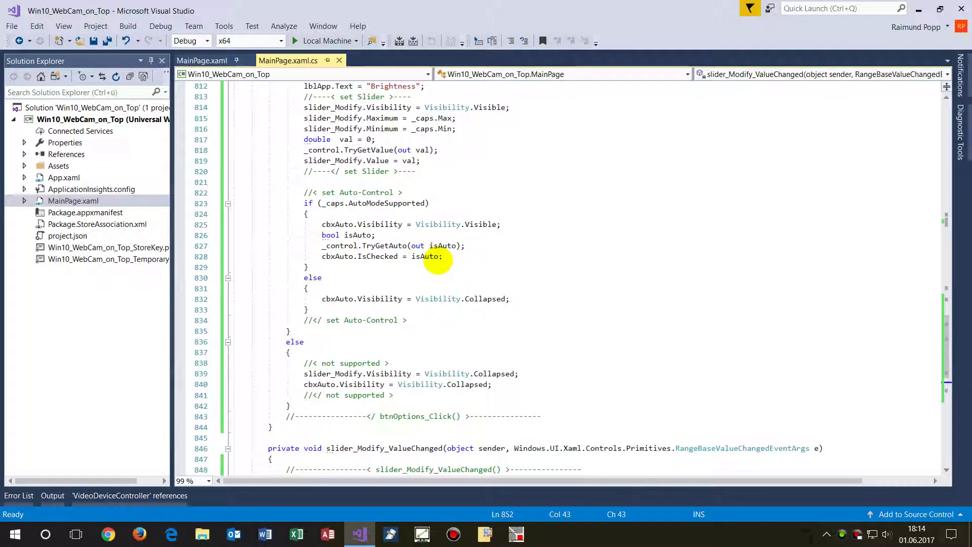
scroll(441, 259, "up", 5)
scroll(454, 258, "up", 5)
scroll(455, 257, "down", 1)
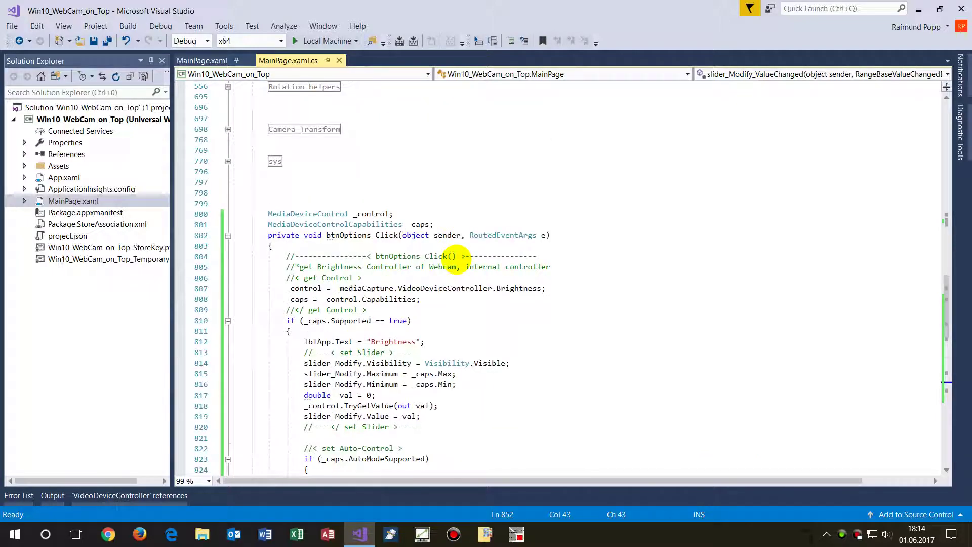
scroll(455, 257, "down", 5)
scroll(456, 258, "down", 4)
scroll(456, 259, "down", 3)
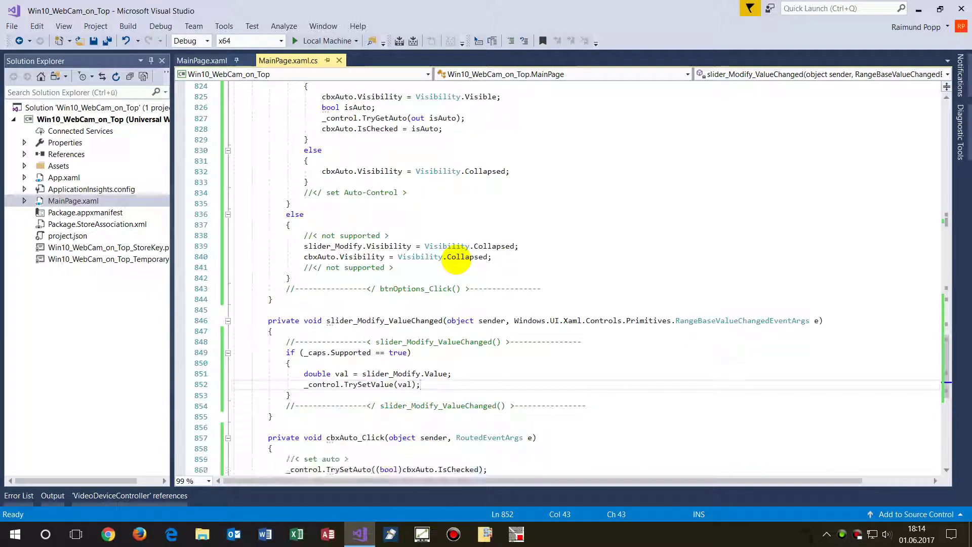
scroll(457, 259, "down", 3)
scroll(456, 258, "down", 4)
scroll(456, 260, "up", 9)
scroll(456, 260, "up", 9)
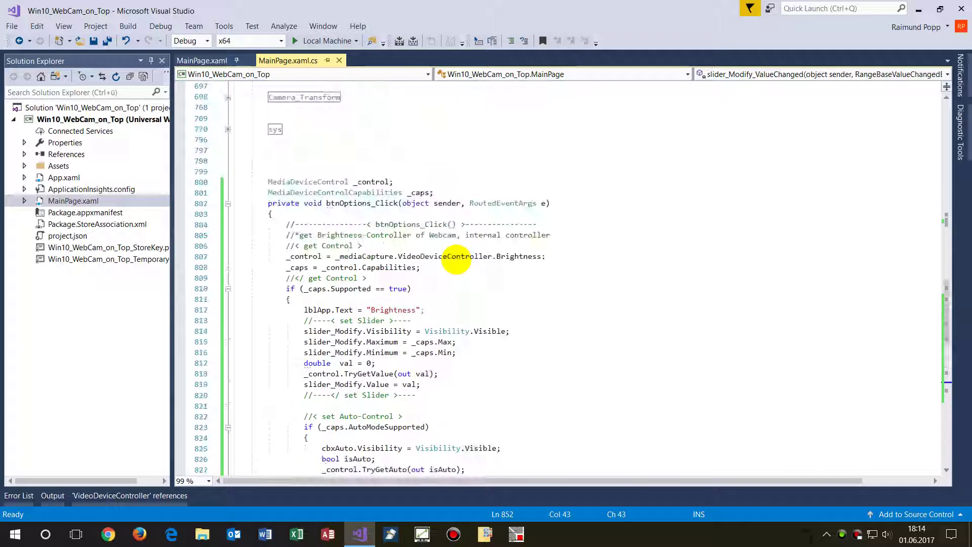
scroll(456, 261, "up", 2)
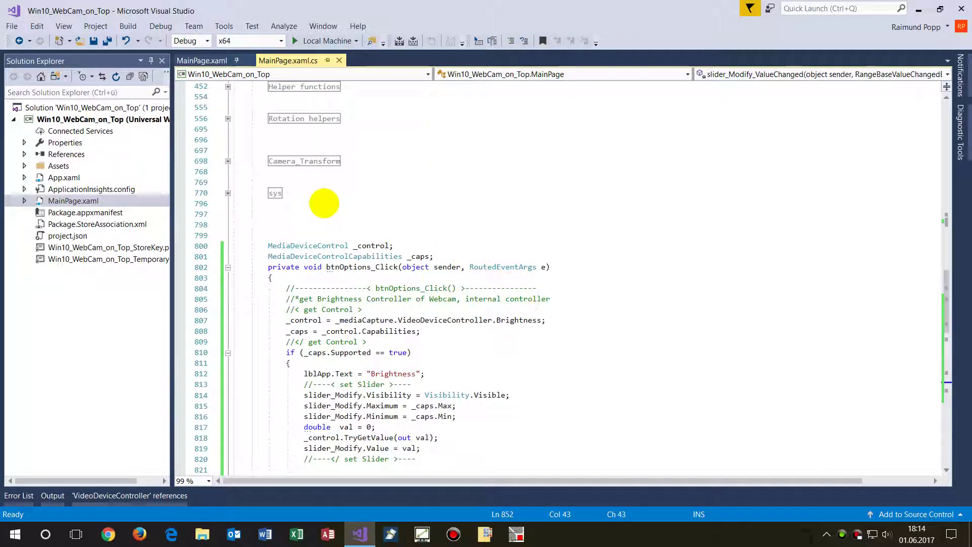
Highlight the MediaDeviceControl and MediaDeviceControlCapabilities field types, then clear the selection
double_click(376, 256)
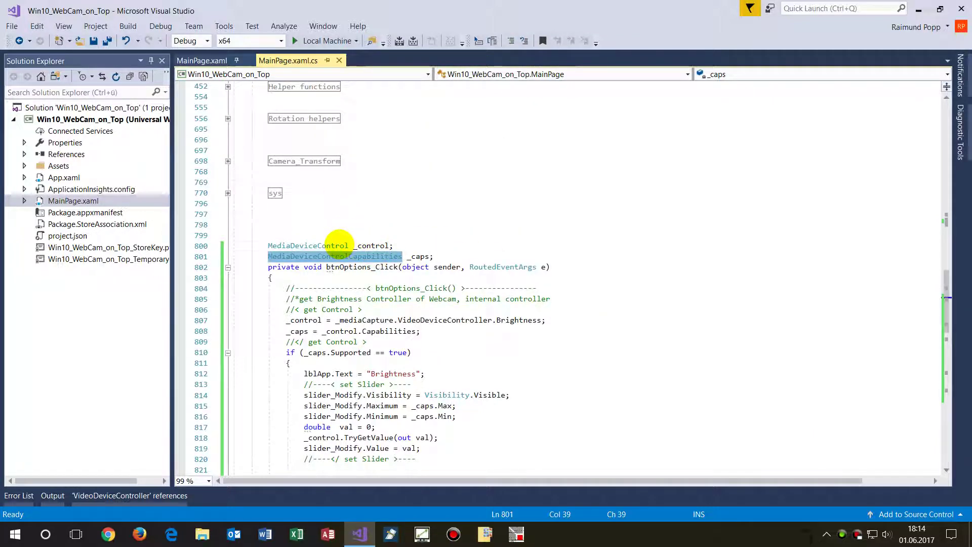
double_click(338, 245)
double_click(341, 257)
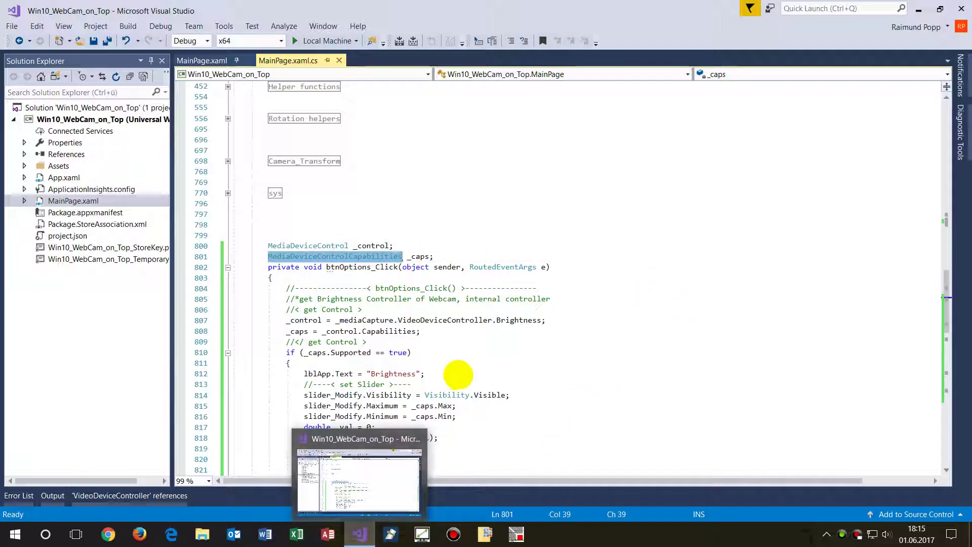
left_click(512, 224)
Start the webcam app on Local Machine, enlarge its preview window, and return to btnOptions_Click
left_click(316, 42)
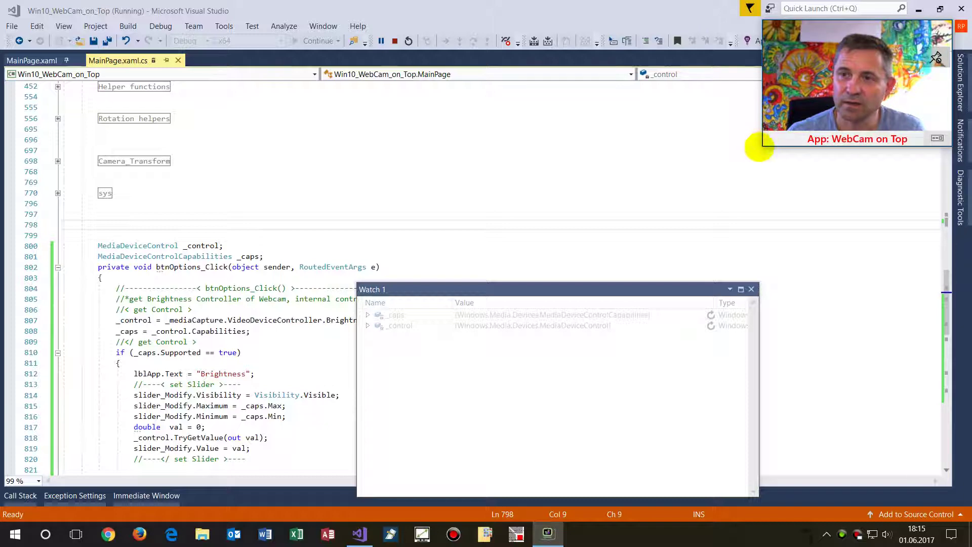
left_click_drag(758, 148, 792, 186)
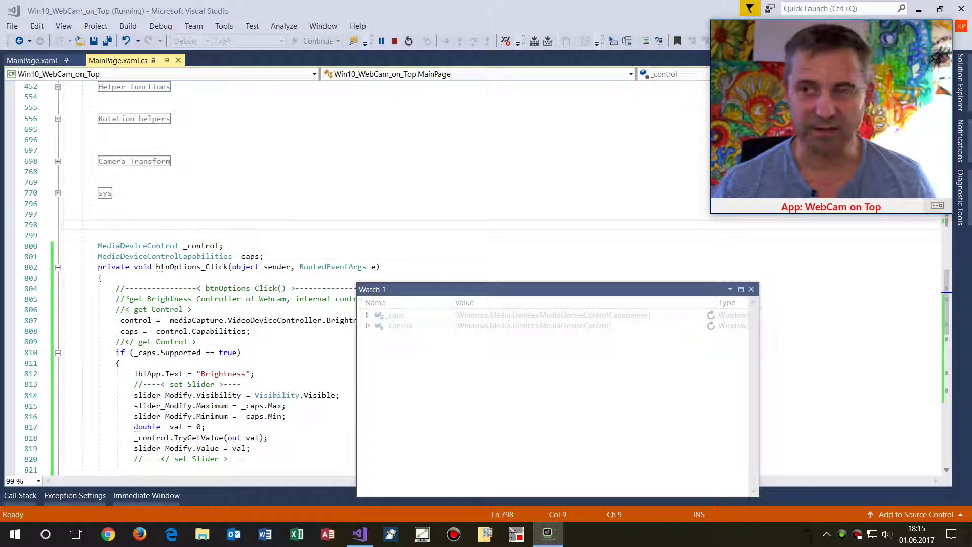
left_click(830, 277)
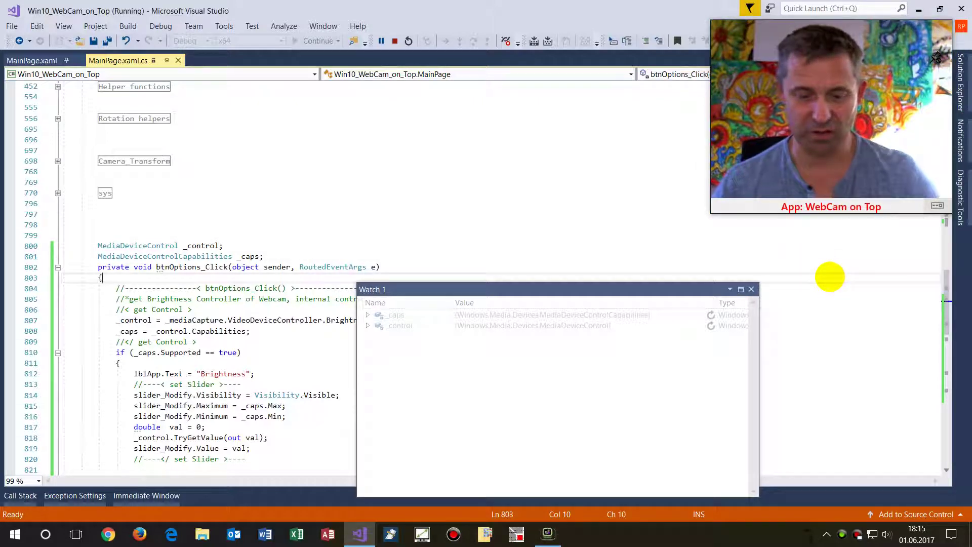